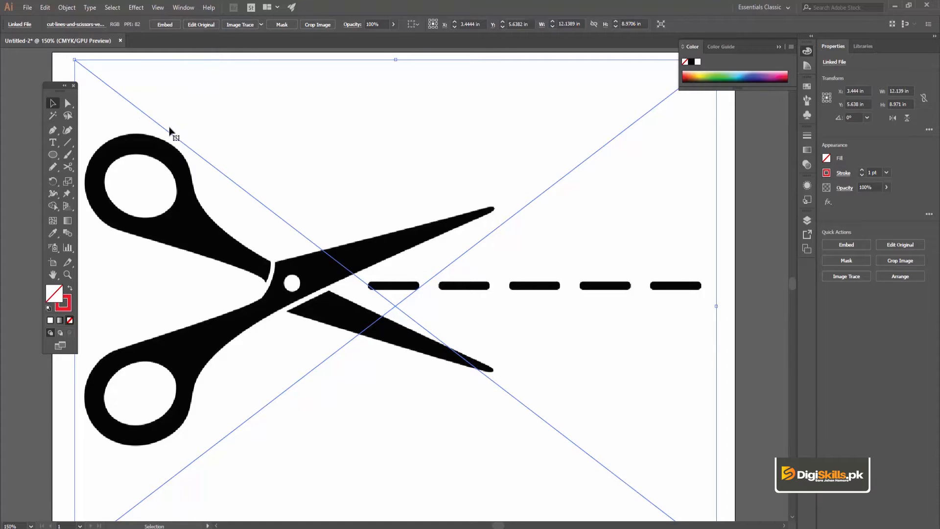
- Lock the placed scissors image so it stays fixed as a tracing template
drag(170, 135, 180, 135)
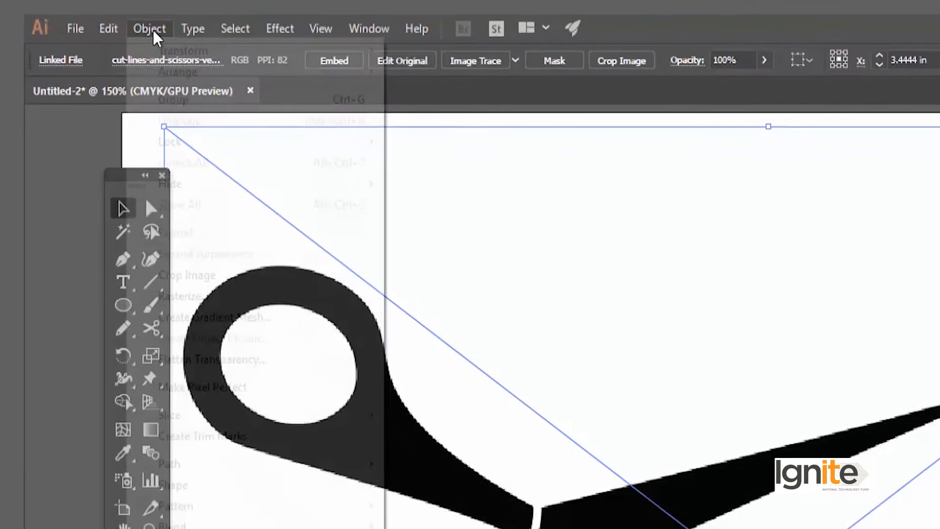
click(67, 8)
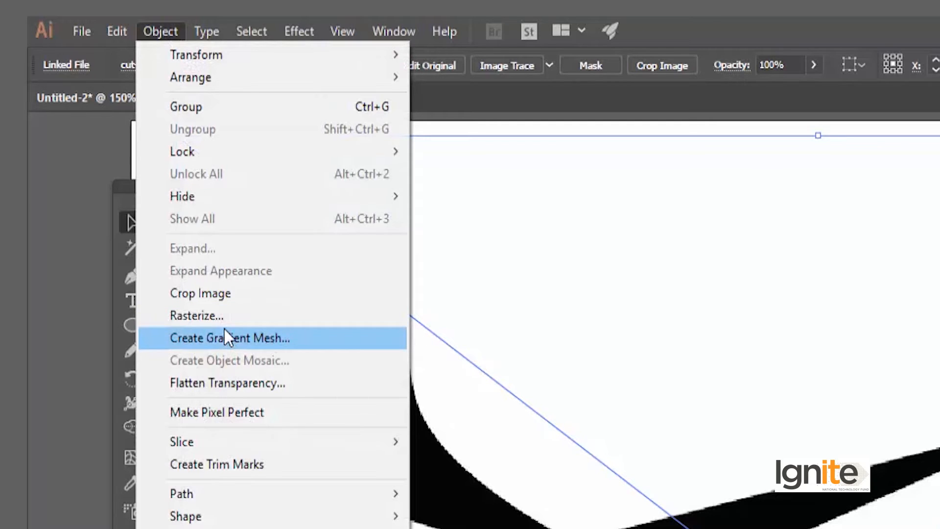
mouse_move(212, 149)
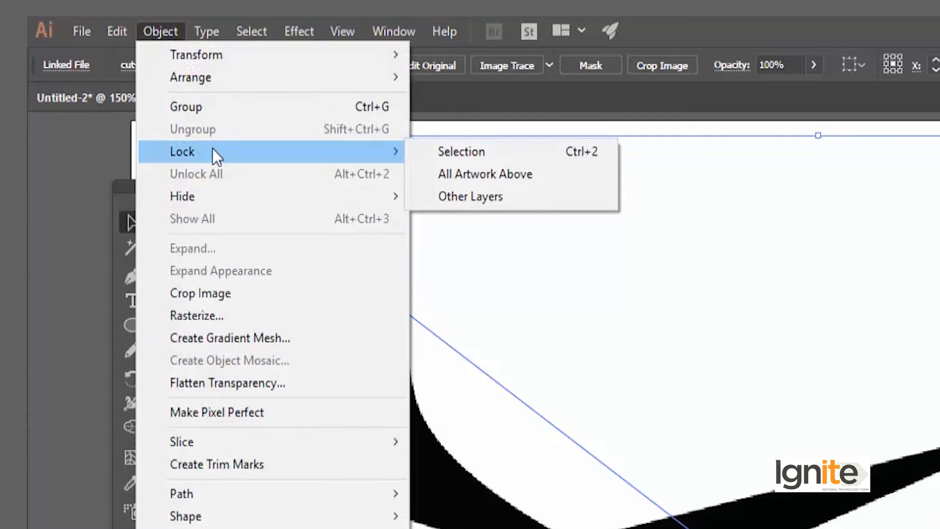
click(442, 152)
key(z)
alt+click(557, 478)
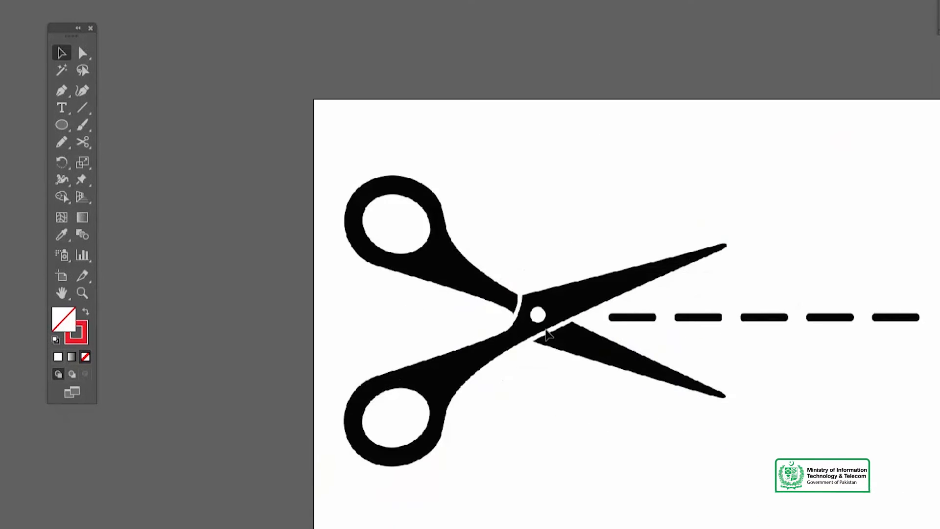
key(space)
drag(546, 329, 358, 263)
click(480, 279)
key(space)
key(alt+o)
key(Escape)
key(space)
drag(323, 240, 343, 240)
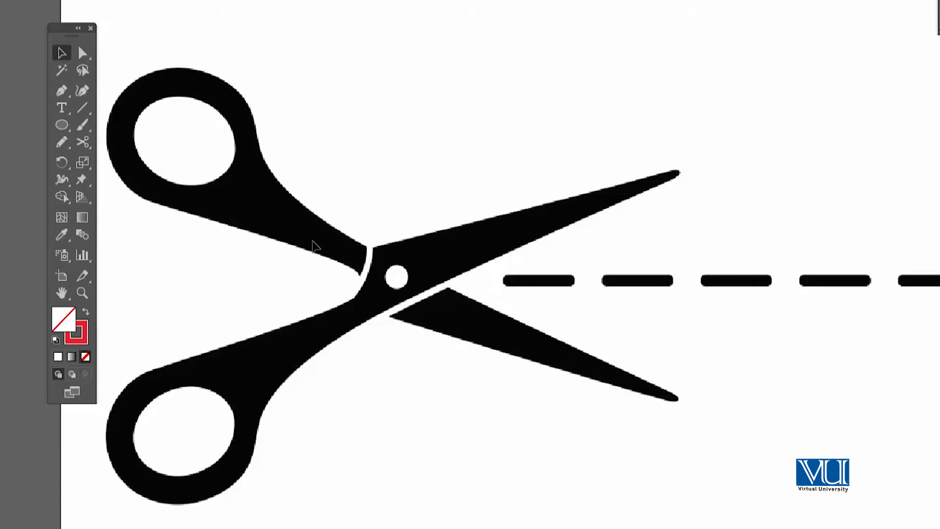
key(p)
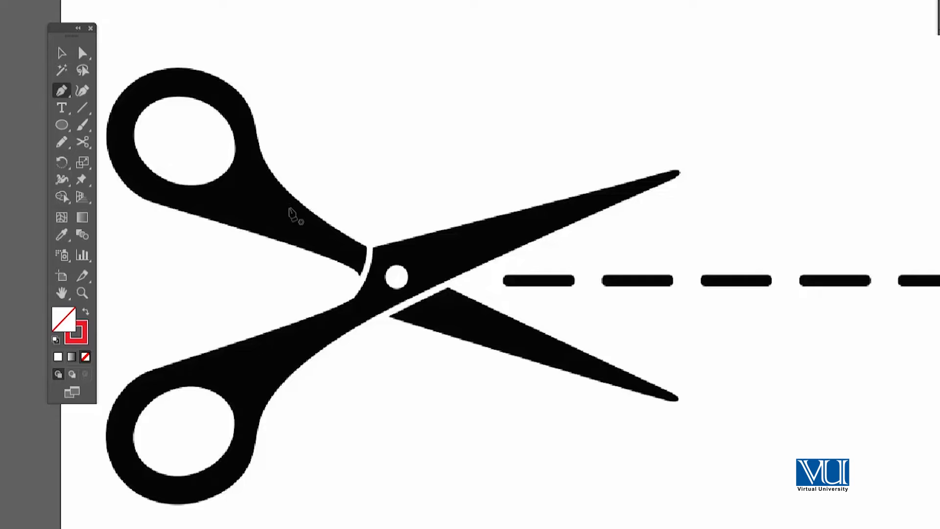
key(z)
click(215, 197)
click(501, 270)
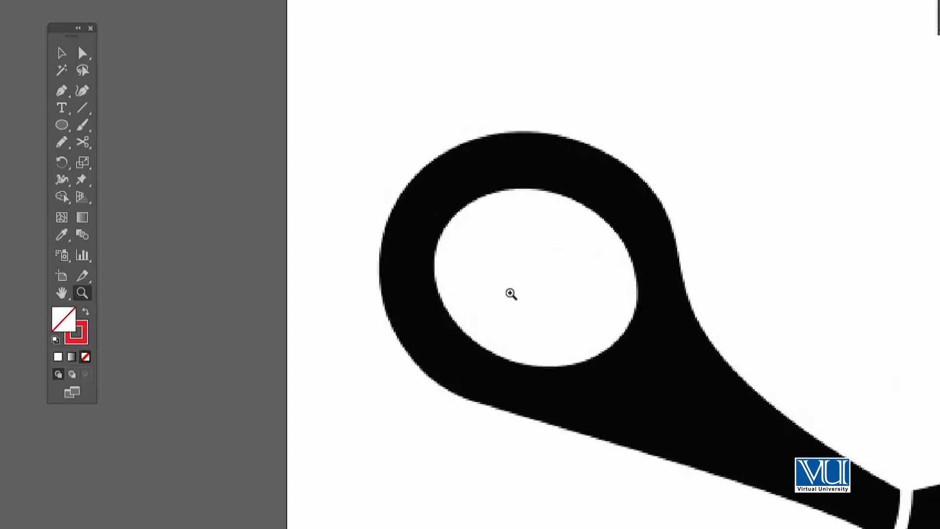
click(518, 305)
key(v)
key(space)
drag(525, 313, 425, 290)
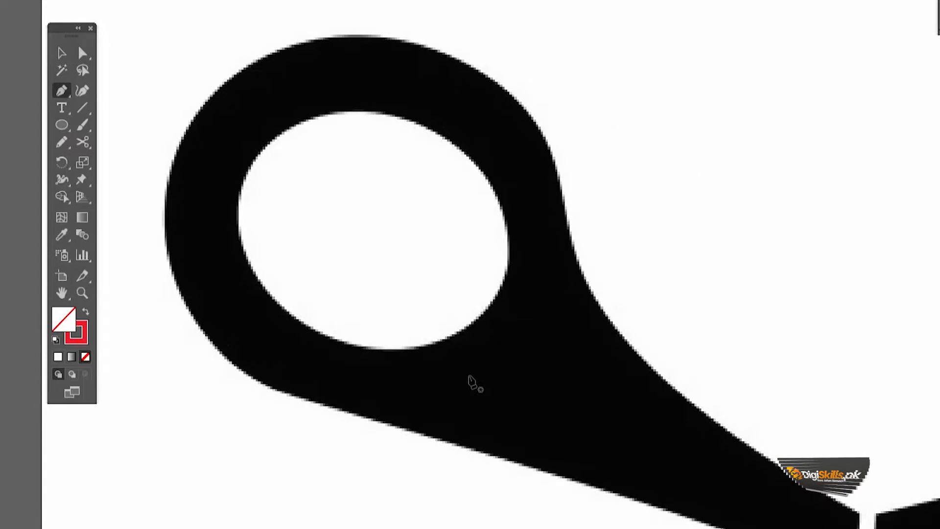
key(z)
alt+click(477, 377)
alt+click(574, 385)
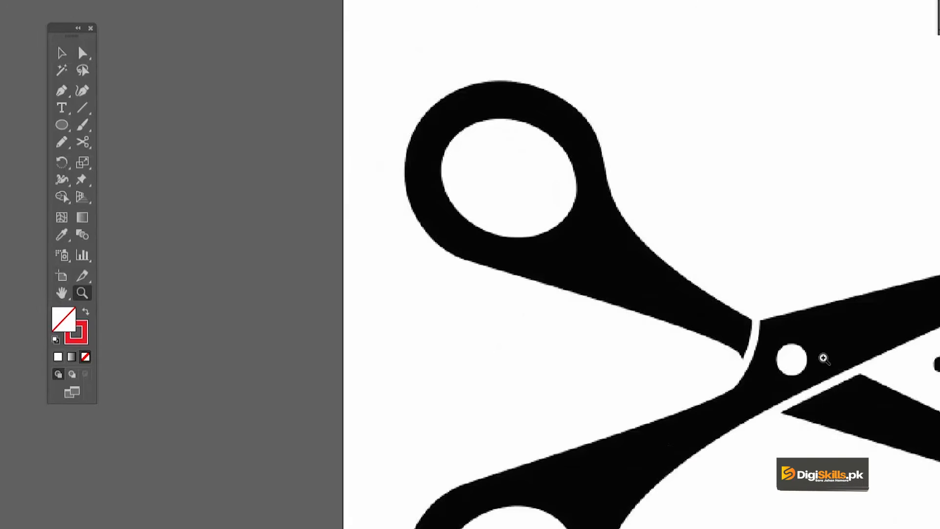
drag(808, 379, 630, 348)
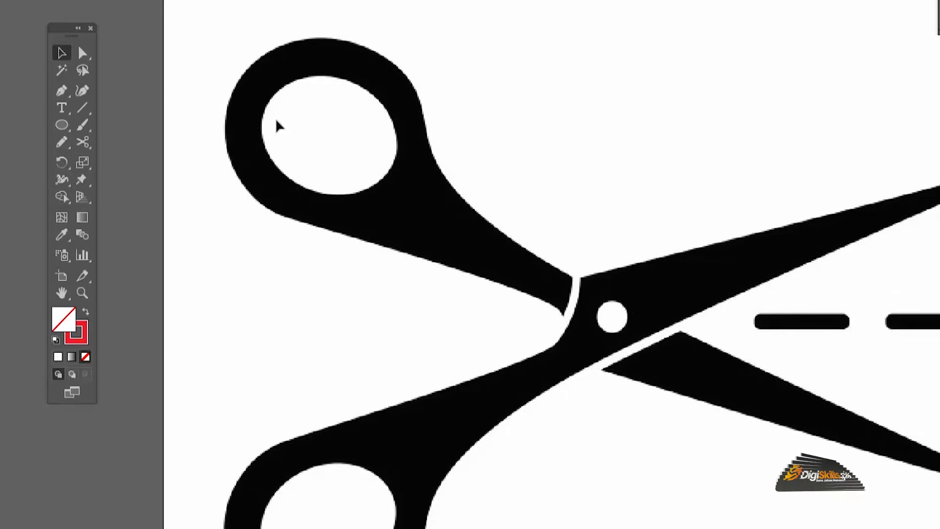
- Start a Pen path at the upper handle's lower inner tip and trace its short curved end beside the pivot up to the corner
key(ctrl+space)
ctrl+click(321, 144)
ctrl+click(630, 359)
drag(494, 358, 449, 326)
key(p)
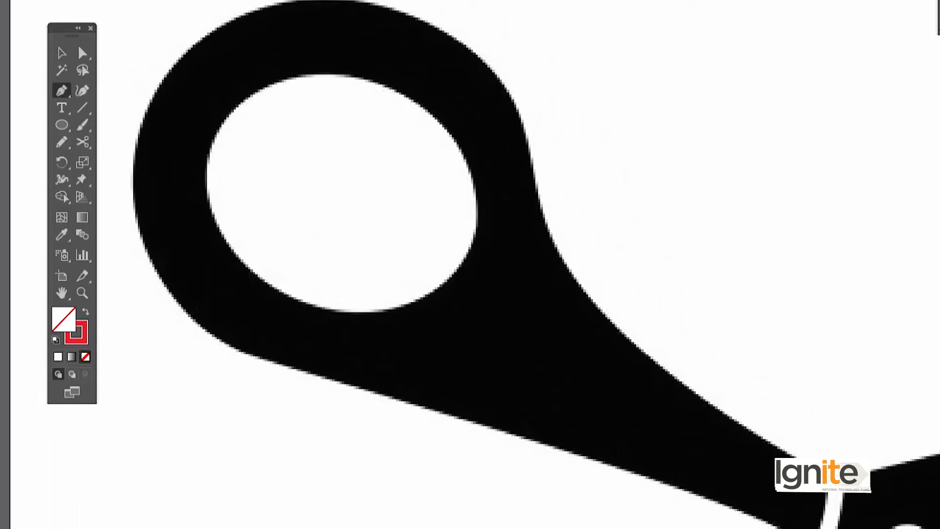
key(ctrl+space)
ctrl+click(760, 523)
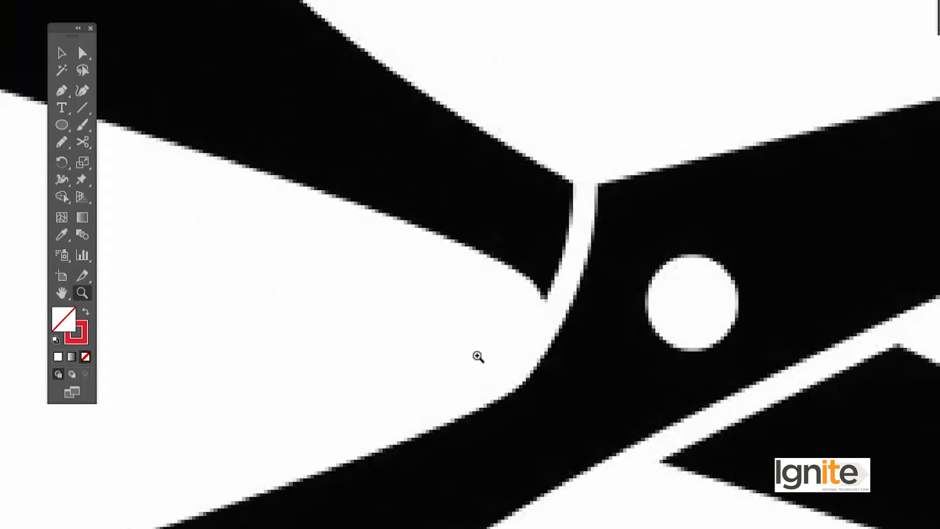
drag(456, 298, 600, 416)
key(b)
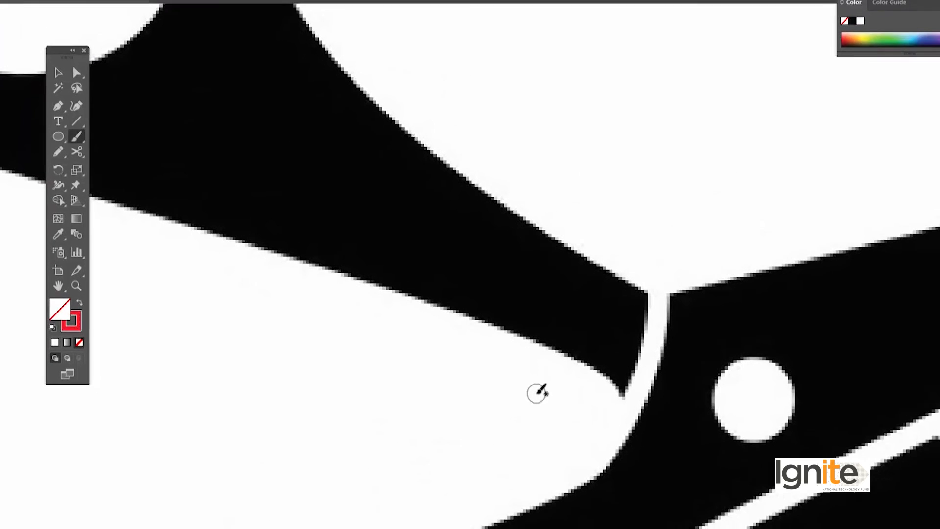
key(p)
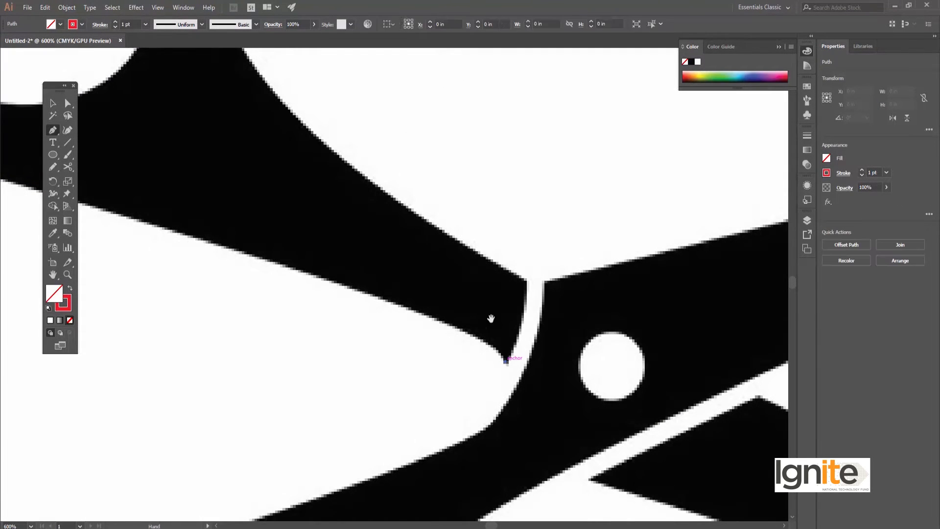
drag(491, 319, 510, 357)
mouse_move(545, 323)
mouse_down()
mouse_move(533, 267)
mouse_move(538, 306)
mouse_move(513, 303)
mouse_up()
mouse_move(371, 212)
mouse_down()
mouse_move(443, 265)
mouse_move(457, 322)
mouse_up()
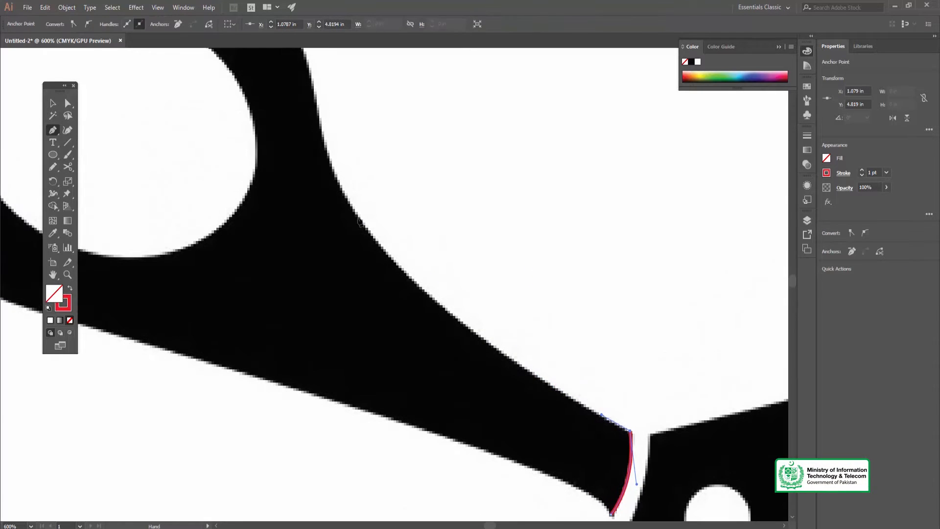
- Continue the Pen path along the upper handle's concave outer edge from the corner to the side of the finger ring
drag(353, 209, 304, 112)
drag(339, 186, 342, 184)
scroll(401, 298, up, 5)
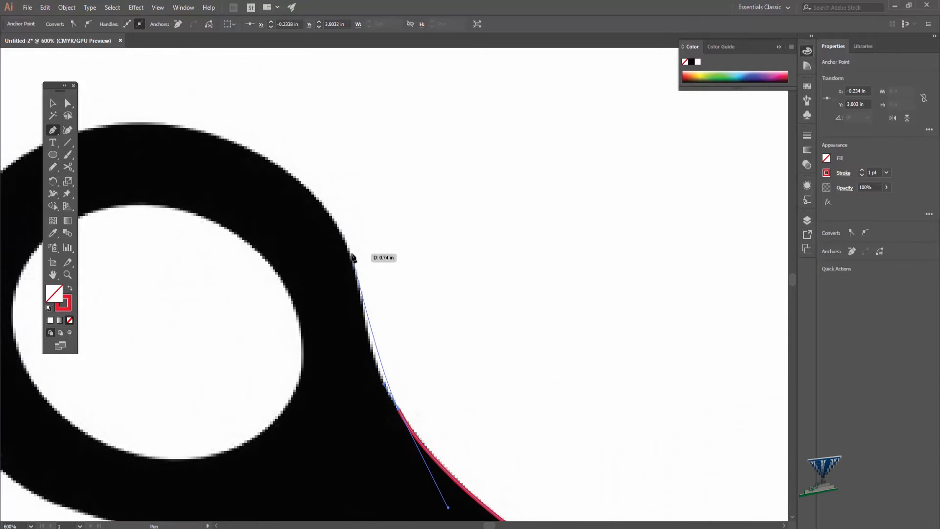
drag(365, 324, 357, 287)
scroll(401, 281, left, 3)
scroll(401, 281, up, 2)
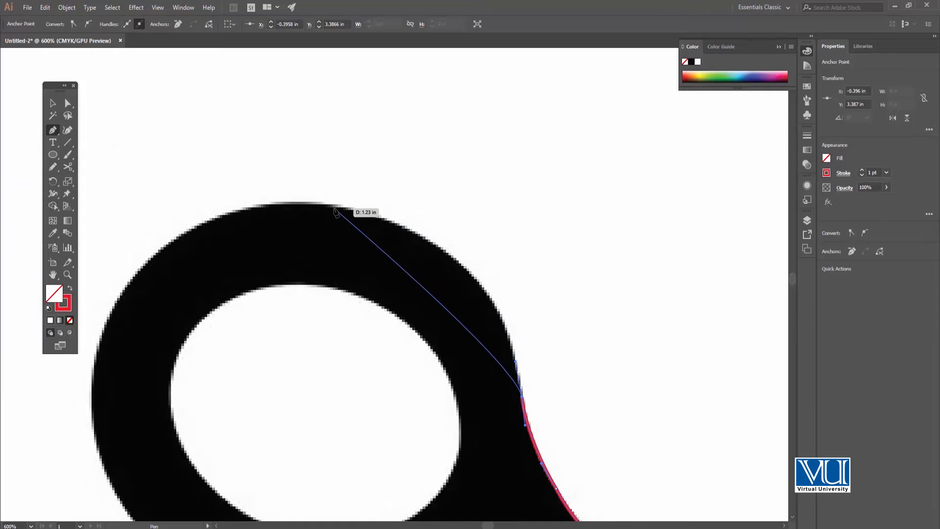
- Trace the upper finger ring's outer contour over its top, around its far side and down to the handle's straight lower edge
drag(333, 207, 167, 183)
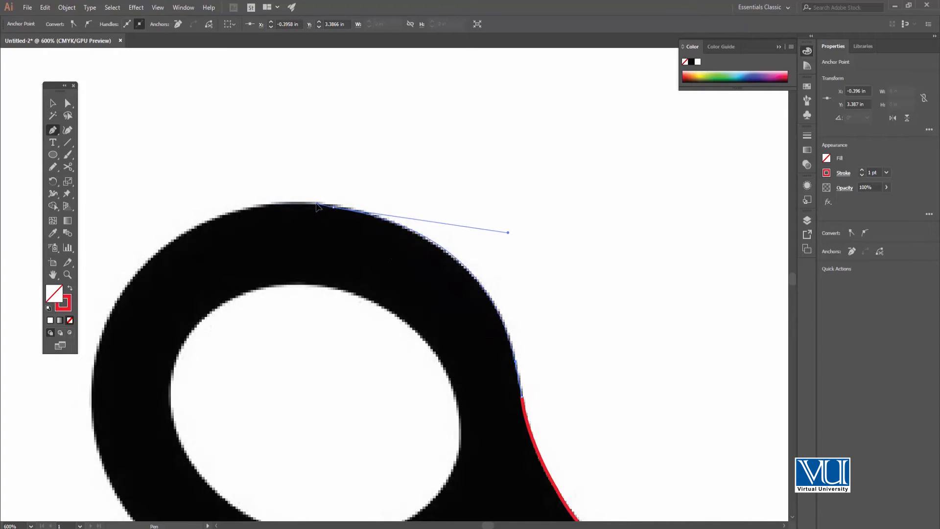
scroll(349, 252, down, 4)
scroll(349, 252, left, 2)
drag(144, 252, 93, 427)
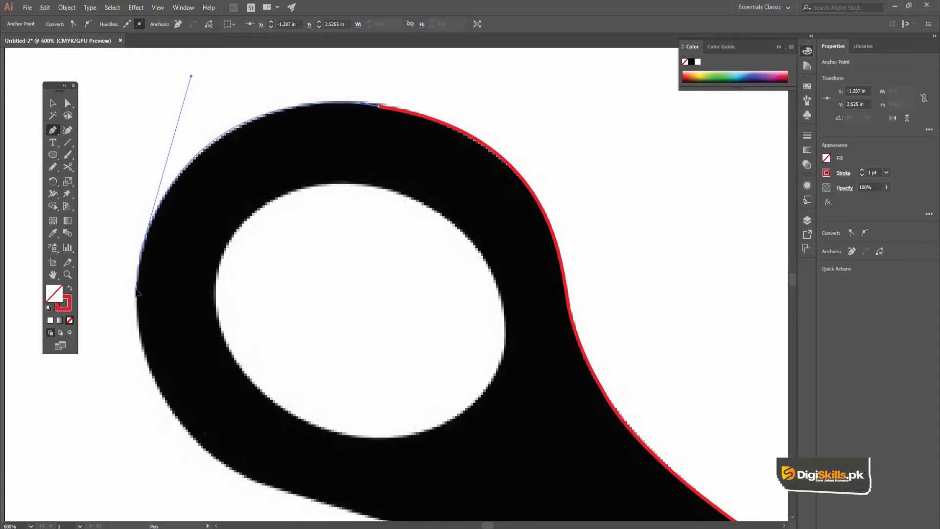
scroll(220, 361, down, 3)
scroll(221, 361, right, 1)
drag(242, 382, 400, 450)
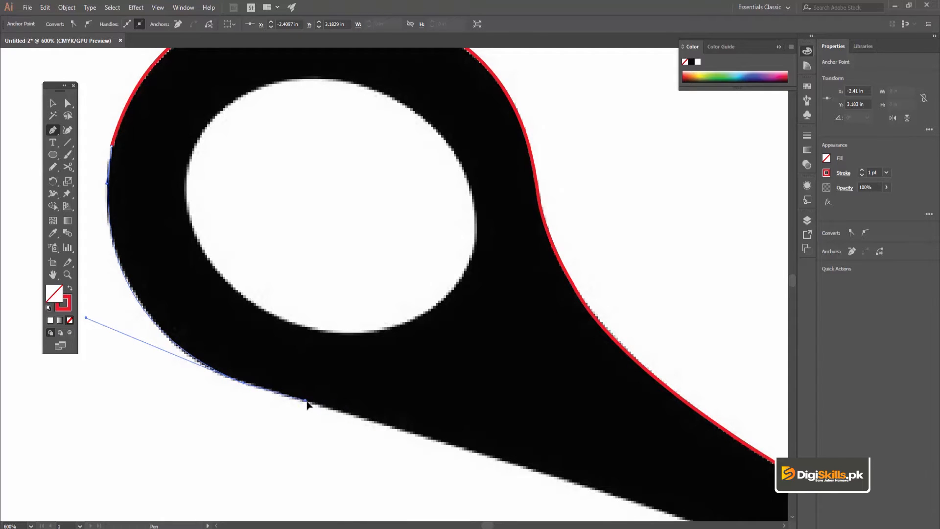
drag(311, 402, 310, 403)
- Trace the upper handle's lower edge back toward the pivot and close the path at its starting anchor
key(space)
drag(485, 436, 304, 308)
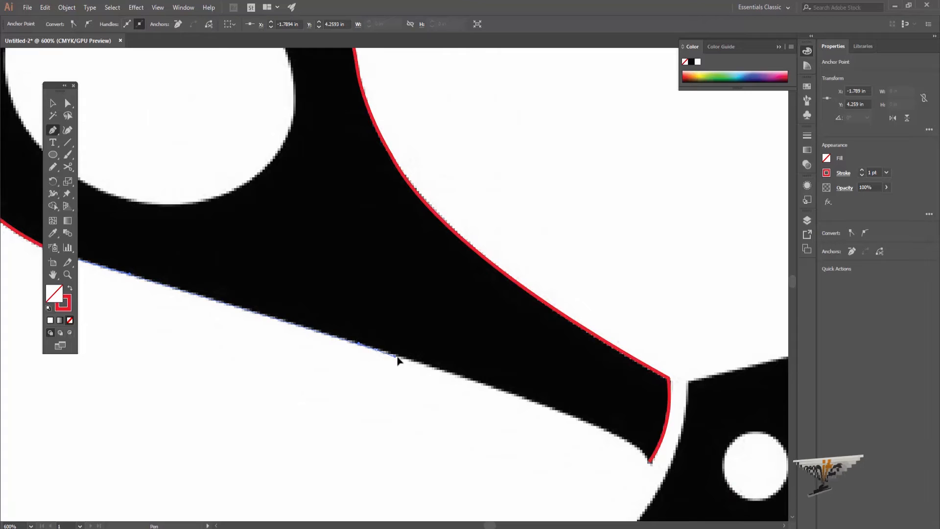
mouse_move(405, 359)
mouse_down()
mouse_move(443, 403)
mouse_move(457, 349)
mouse_up()
key(space)
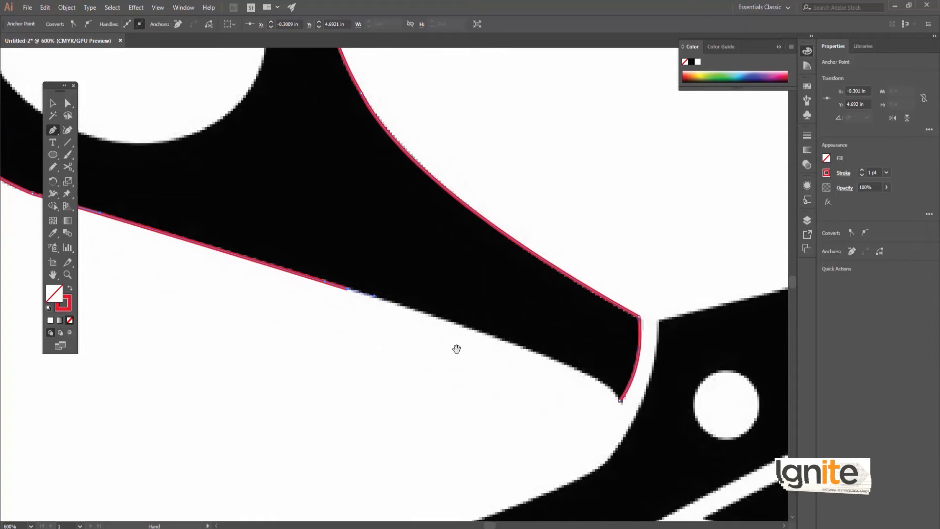
drag(621, 399, 636, 432)
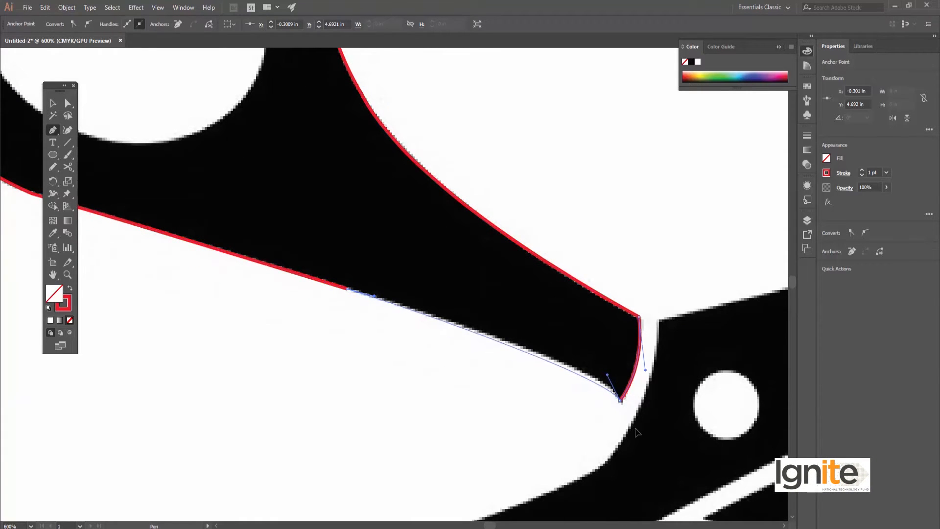
- Start a second Pen path at the upper blade's tip and trace its straight upper edge to the corner beside the pivot
alt+click(439, 355)
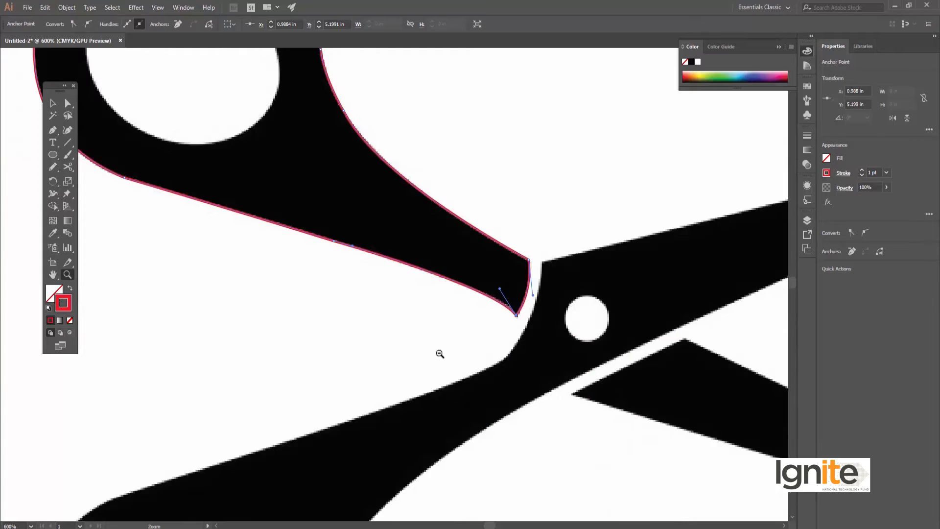
alt+click(434, 328)
alt+click(407, 332)
alt+click(395, 360)
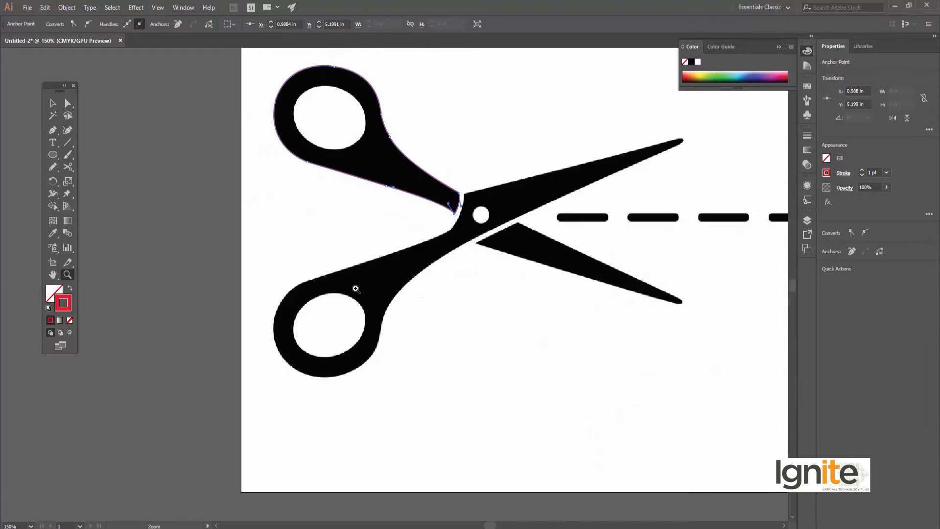
click(356, 289)
click(477, 275)
drag(347, 288, 423, 281)
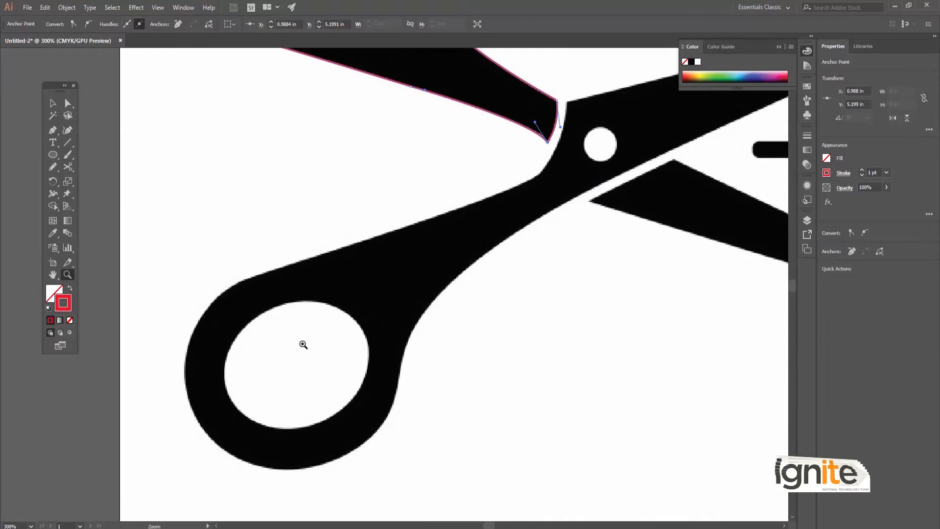
click(303, 345)
key(p)
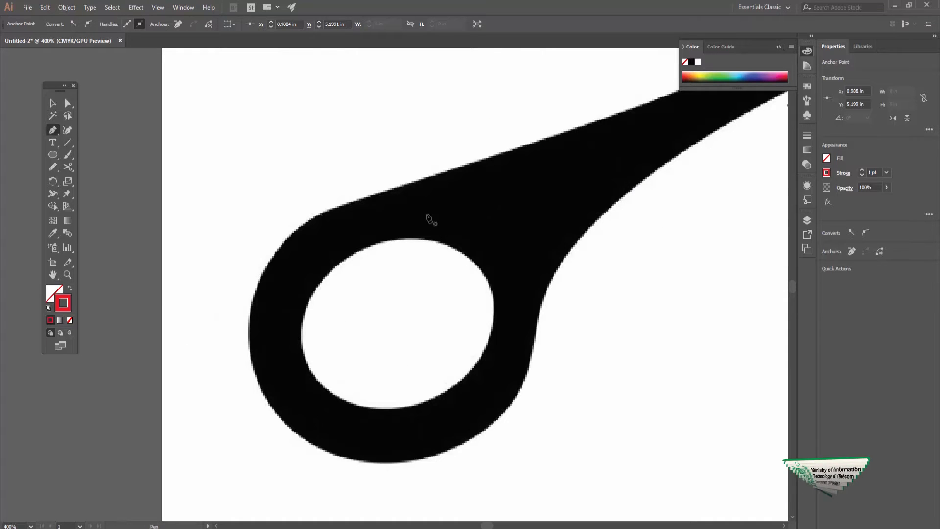
mouse_move(712, 147)
mouse_down()
mouse_move(544, 278)
mouse_move(390, 304)
mouse_up()
drag(670, 173, 359, 295)
drag(640, 206, 527, 280)
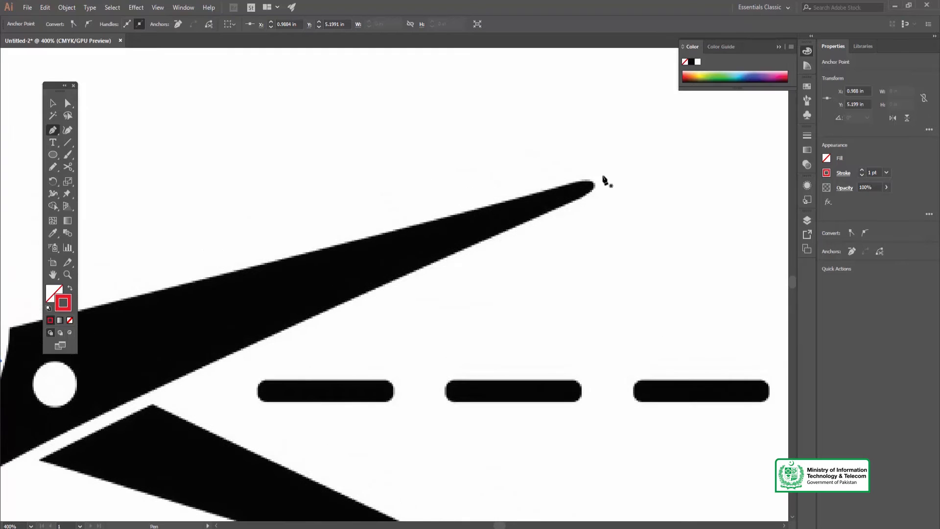
drag(308, 259, 568, 211)
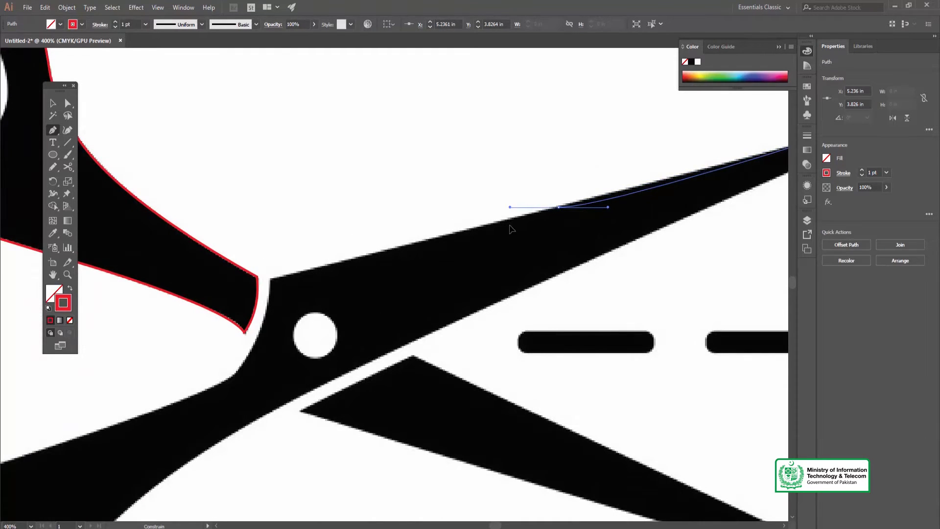
click(492, 223)
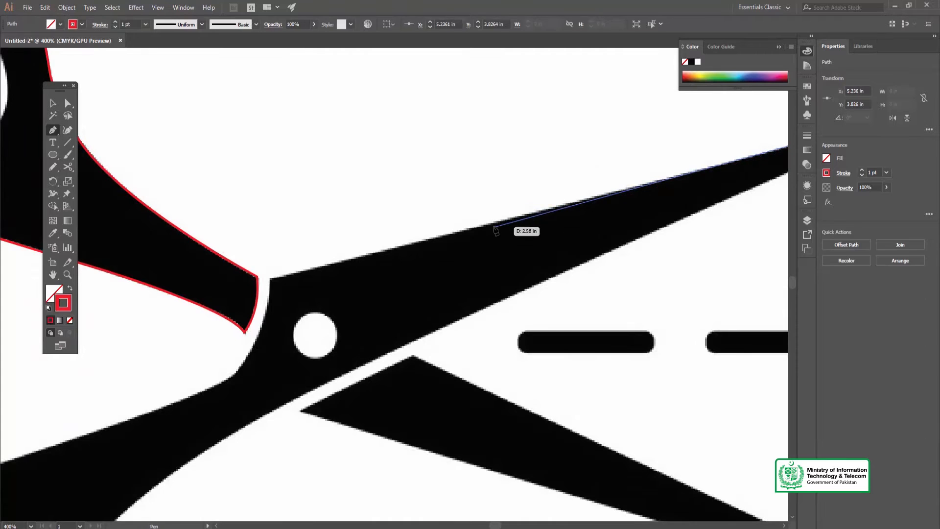
click(271, 277)
- Continue the second path around the curved notch beside the pivot and along the lower handle's upper edge to the finger ring
drag(253, 364, 542, 205)
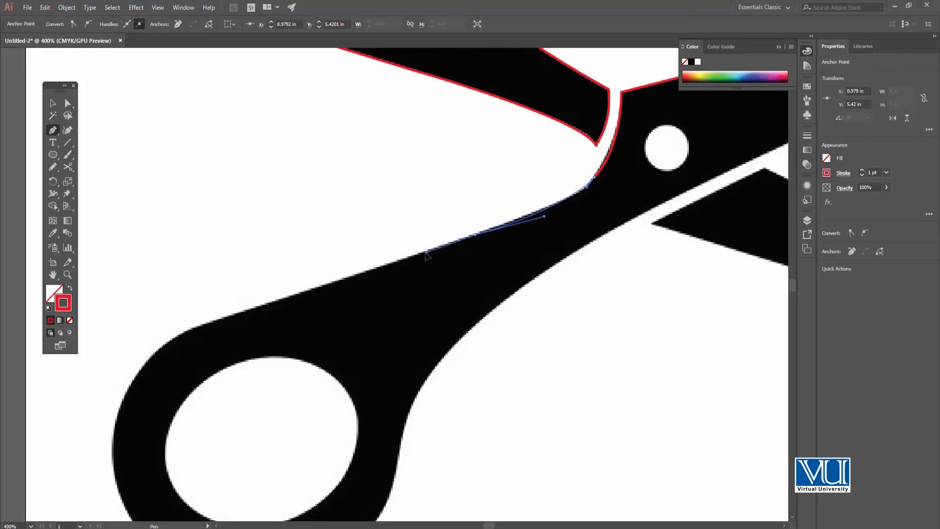
drag(425, 253, 426, 252)
drag(533, 239, 728, 155)
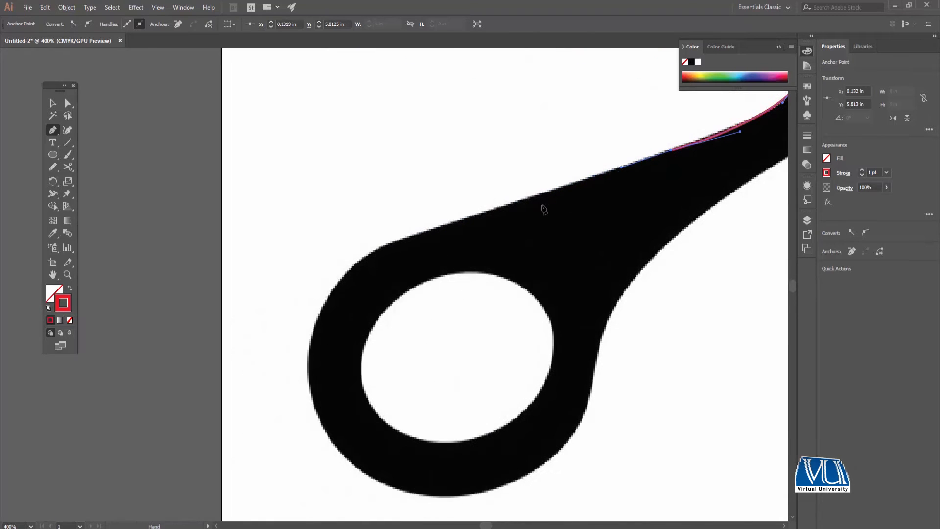
click(490, 210)
click(381, 246)
- Trace the lower finger ring's outer contour around its far side and underside up to where it meets the handle's lower edge
drag(310, 348, 292, 421)
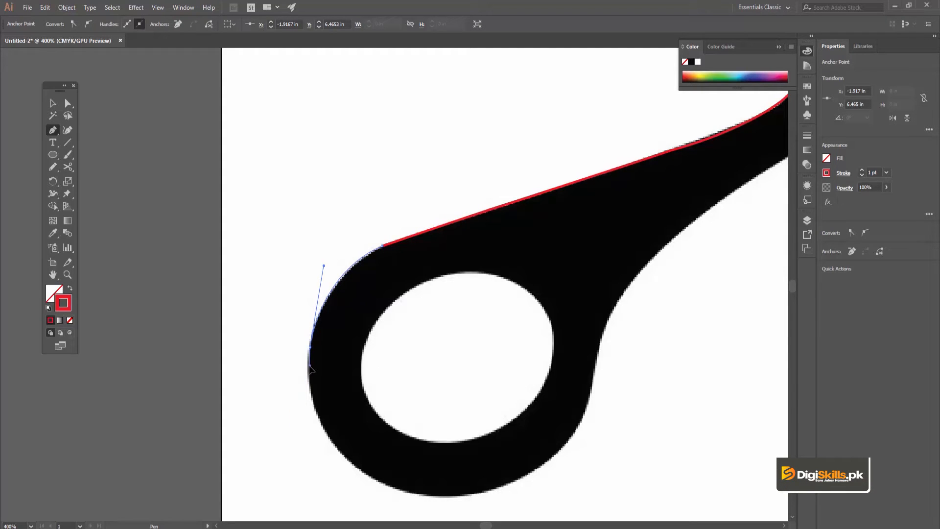
drag(308, 366, 308, 366)
drag(367, 380, 291, 246)
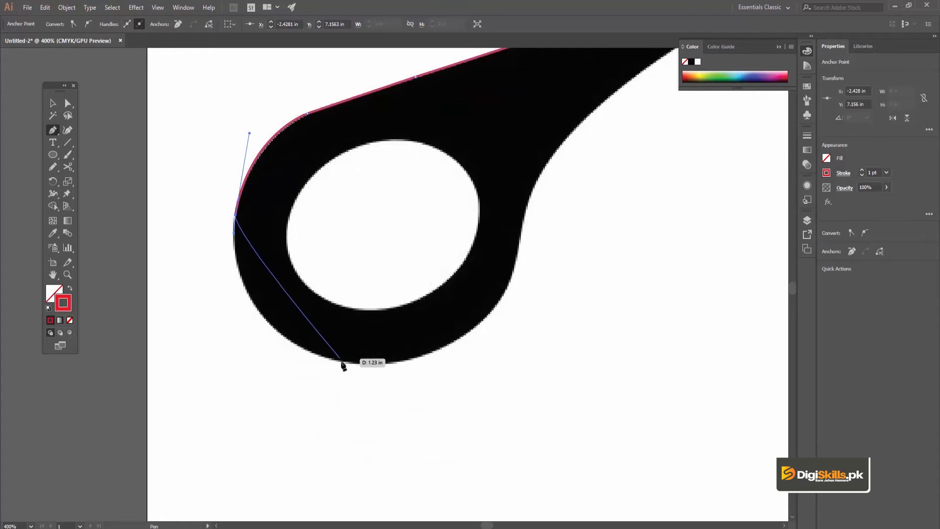
drag(344, 365, 455, 391)
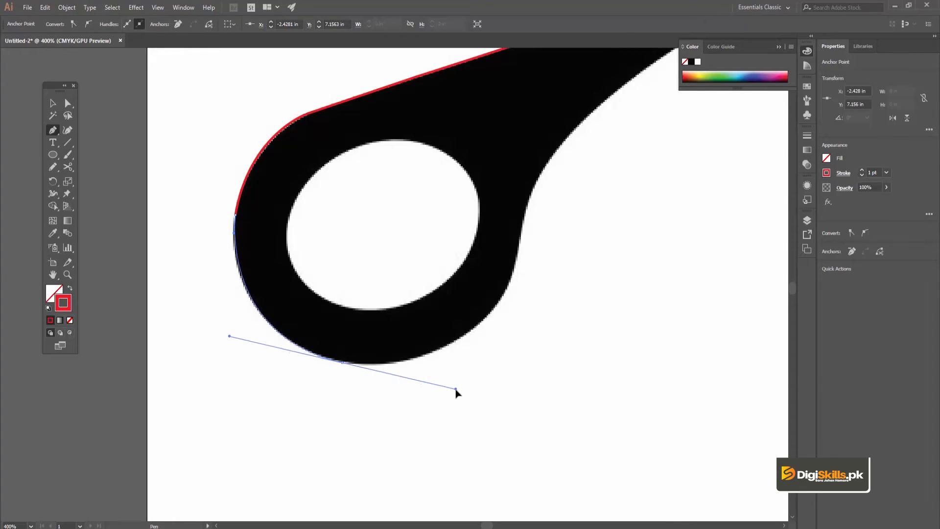
drag(390, 358, 382, 362)
drag(504, 294, 449, 380)
drag(460, 340, 477, 233)
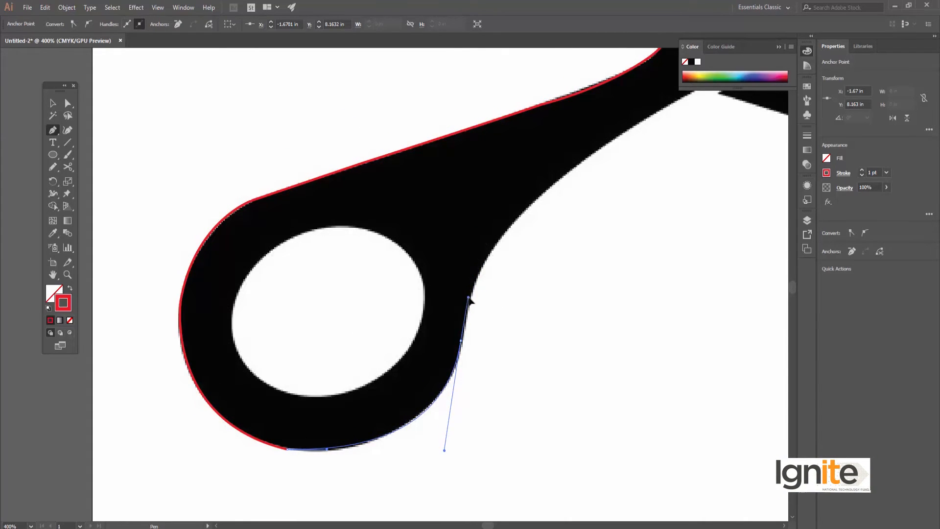
drag(467, 312, 468, 313)
- Trace the lower handle's curved inner edge and the upper blade's straight lower edge to the tip, closing the path at its starting anchor
drag(517, 258, 443, 343)
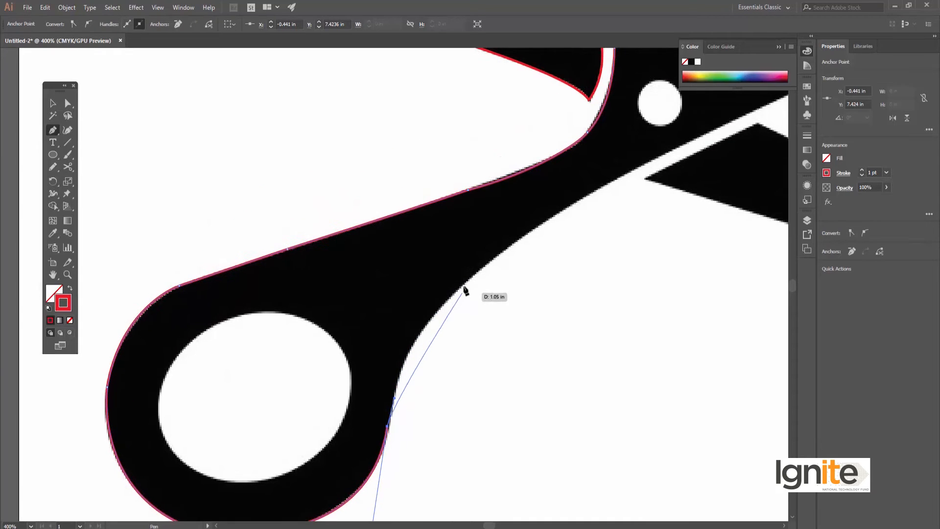
drag(473, 277, 474, 278)
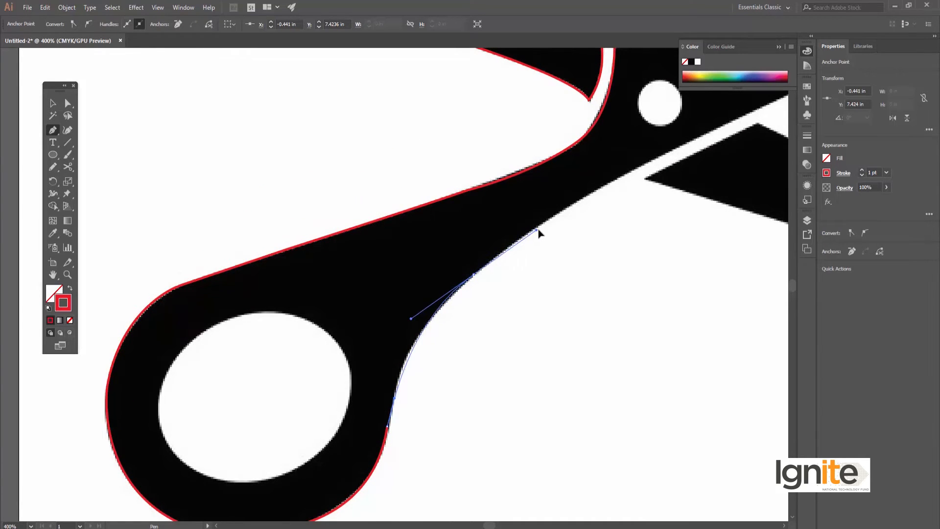
drag(563, 243, 417, 308)
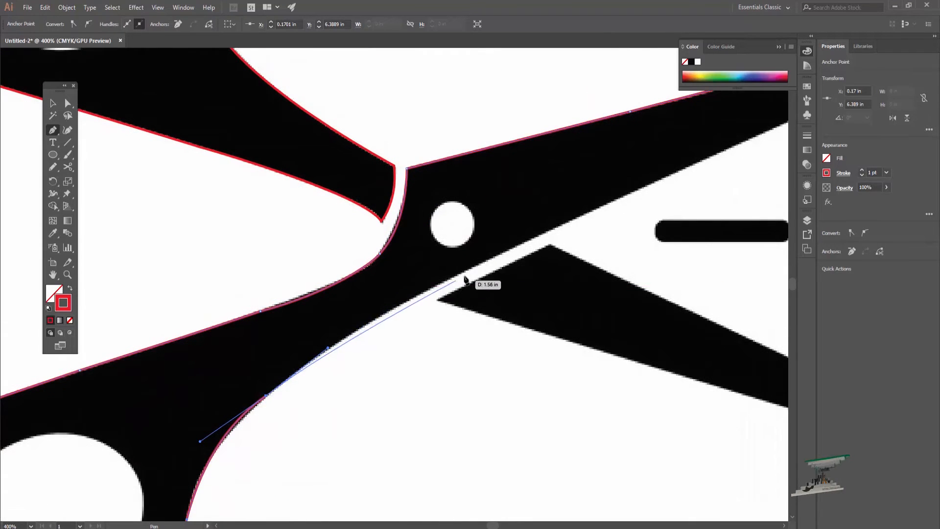
drag(478, 264, 564, 225)
drag(633, 200, 380, 318)
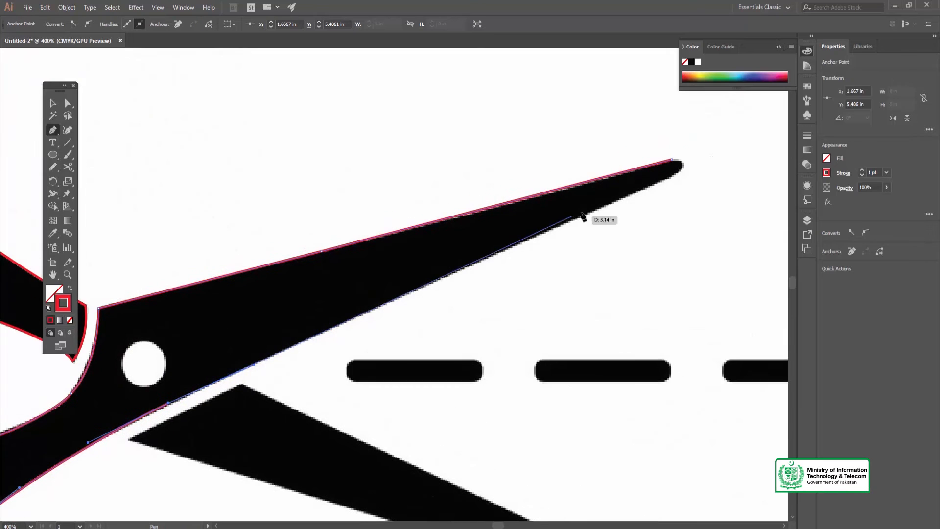
click(592, 212)
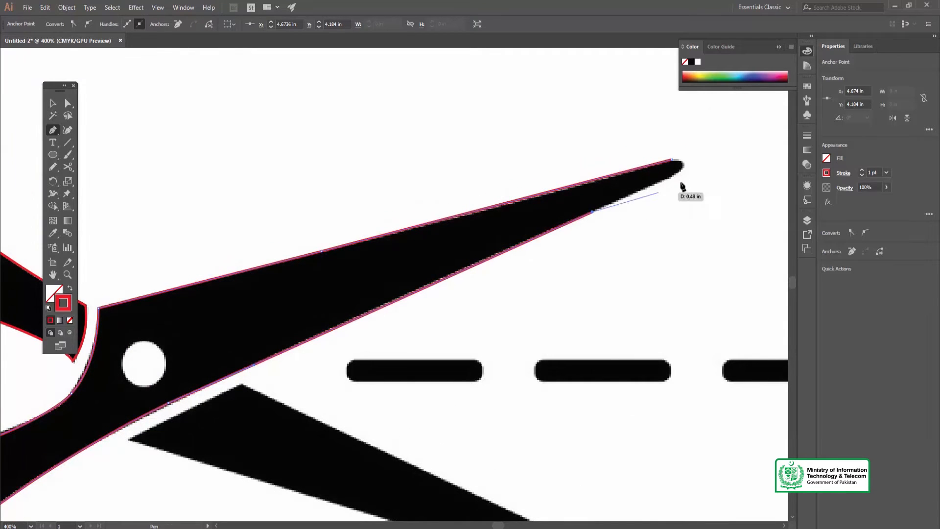
drag(673, 160, 625, 159)
- Start a third Pen path at the lower blade's upper corner and draw its short edge to the pointed corner near the pivot
key(z)
alt+click(515, 313)
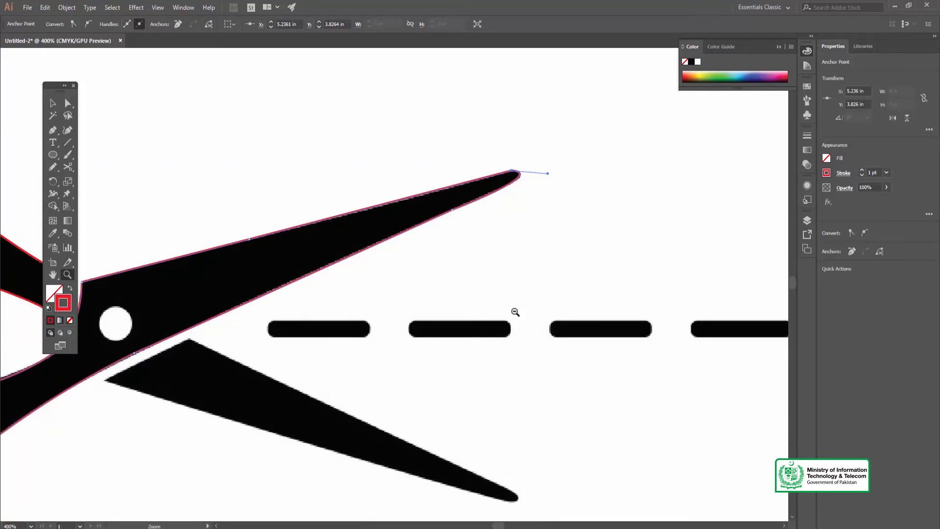
alt+click(395, 315)
alt+click(357, 351)
click(308, 284)
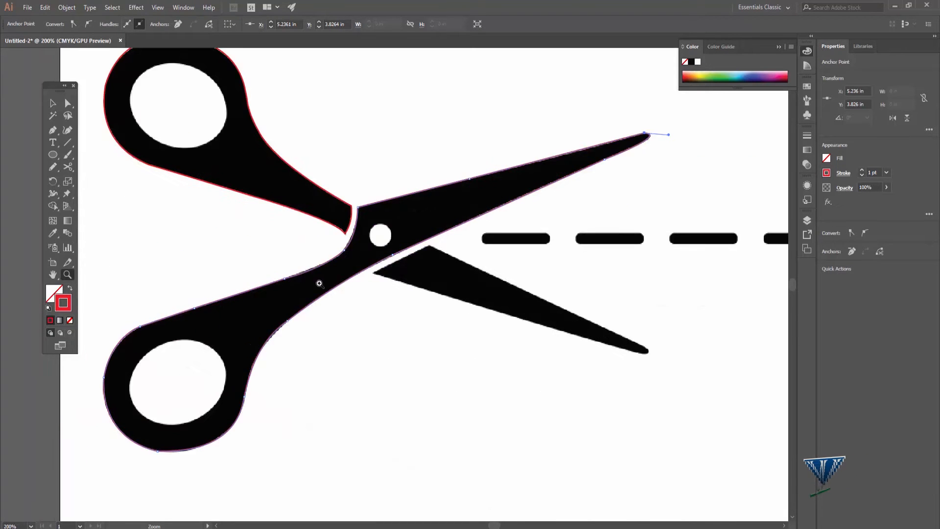
click(320, 284)
click(371, 303)
drag(419, 255, 355, 269)
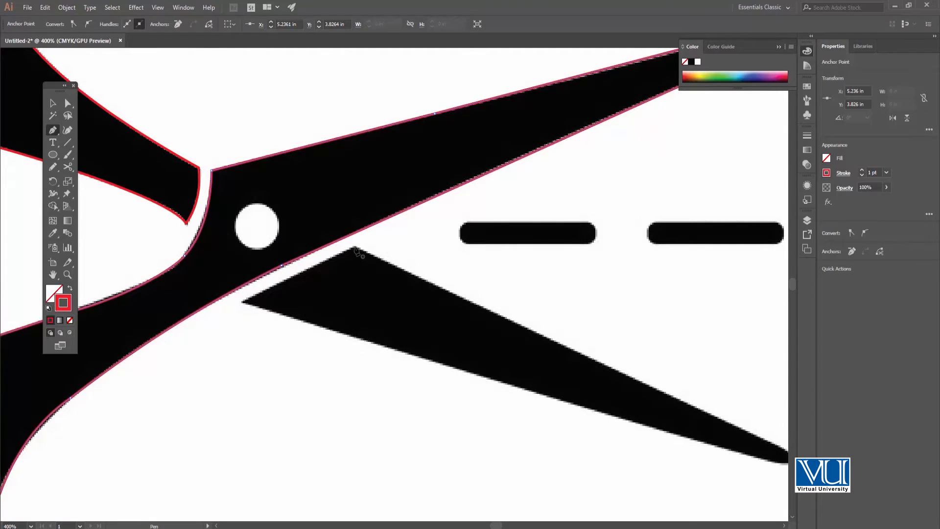
click(242, 303)
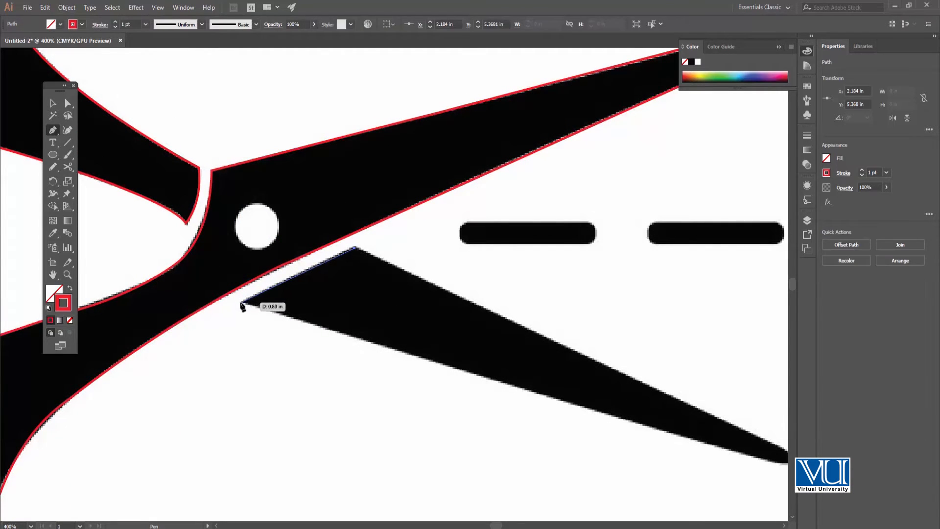
- Trace the lower blade's long lower edge, rounded tip and straight upper edge, closing the path at its starting corner
scroll(412, 315, right, 5)
scroll(412, 315, down, 2)
click(483, 353)
click(484, 356)
click(584, 385)
drag(587, 366, 544, 348)
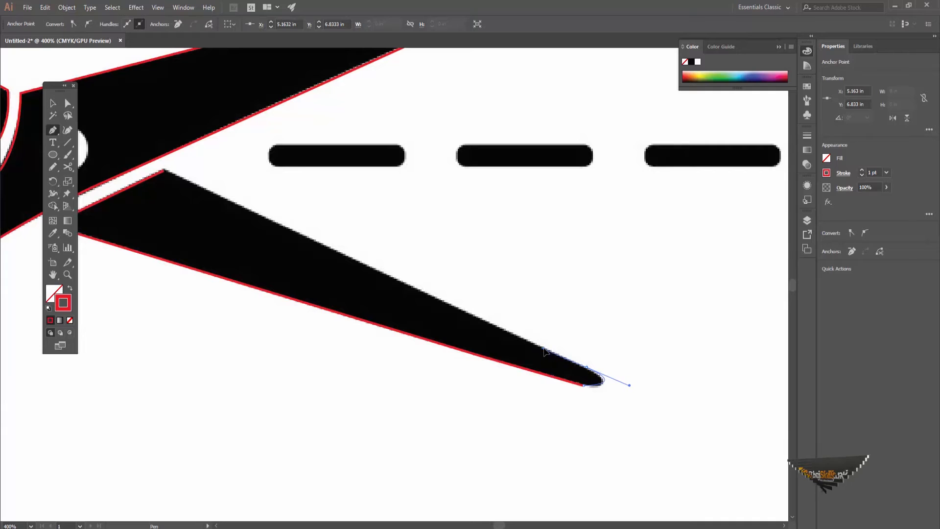
drag(556, 311, 823, 375)
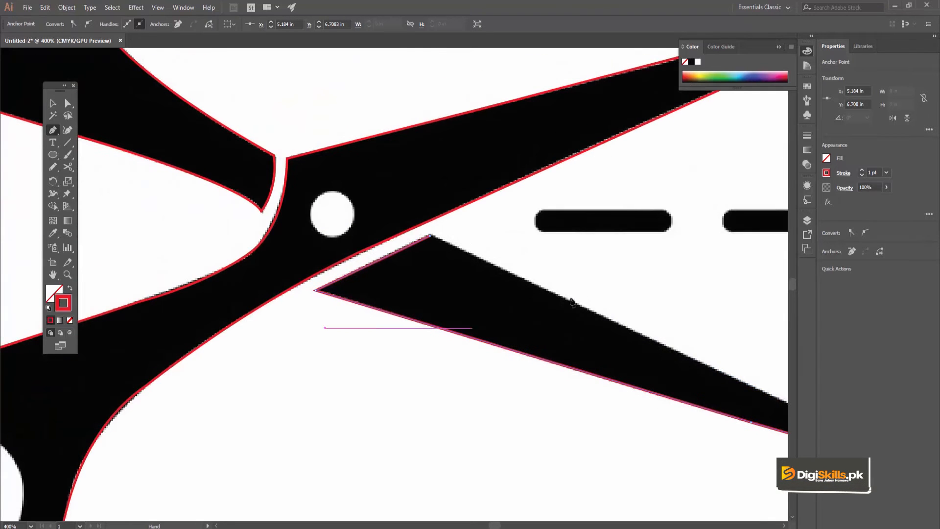
click(524, 279)
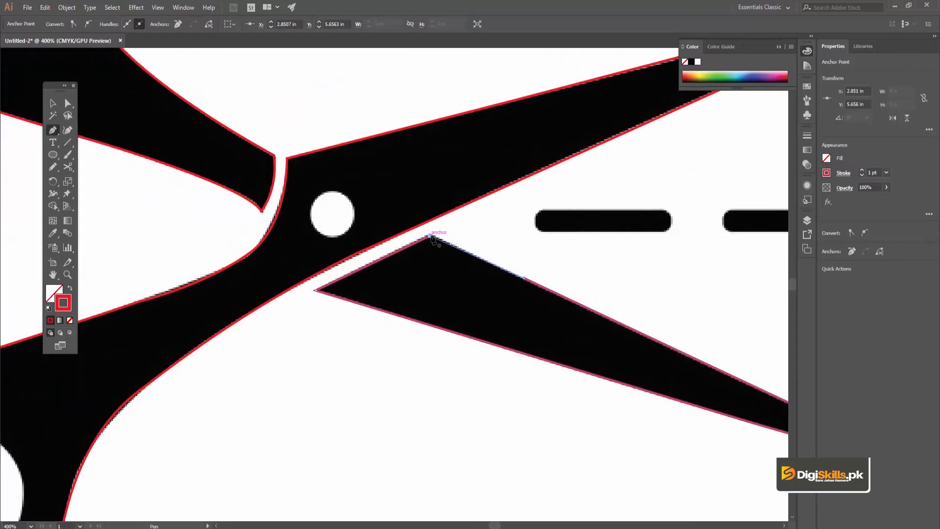
- Draw a red-stroked circle around the scissors' pivot hole with the Ellipse tool
alt+click(496, 231)
alt+click(496, 230)
alt+click(414, 300)
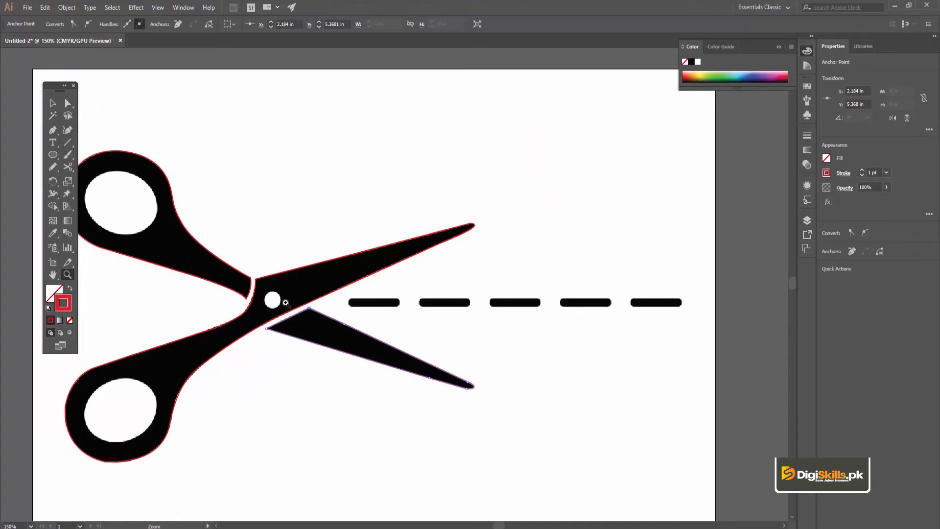
click(285, 303)
click(472, 283)
drag(342, 279, 421, 279)
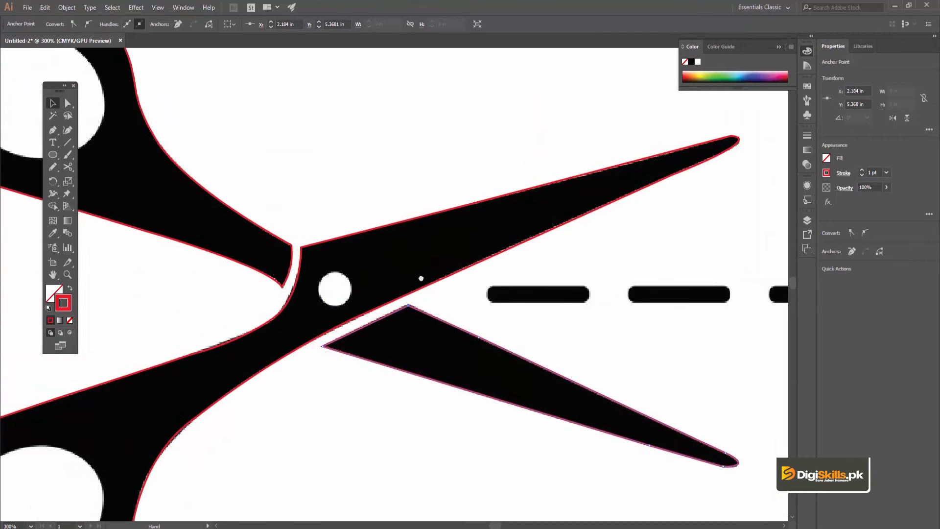
alt+click(371, 284)
alt+click(386, 287)
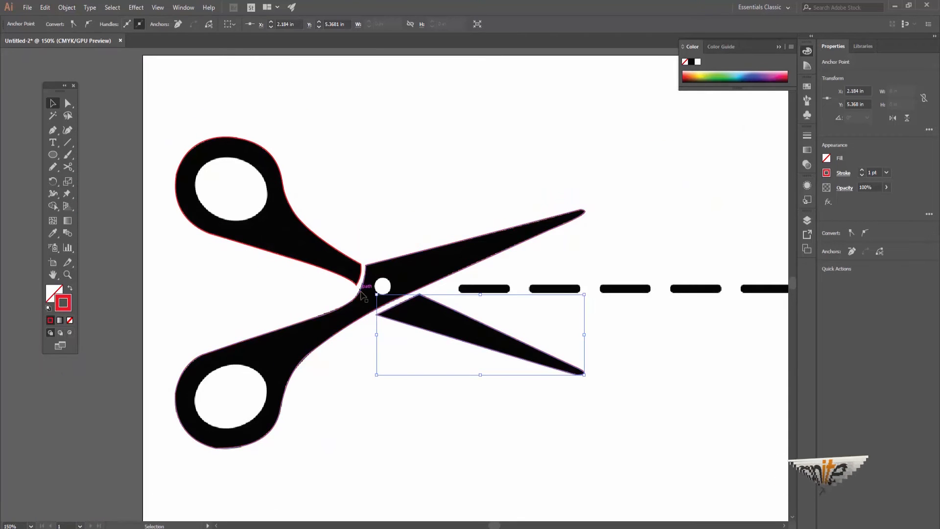
click(385, 287)
key(v)
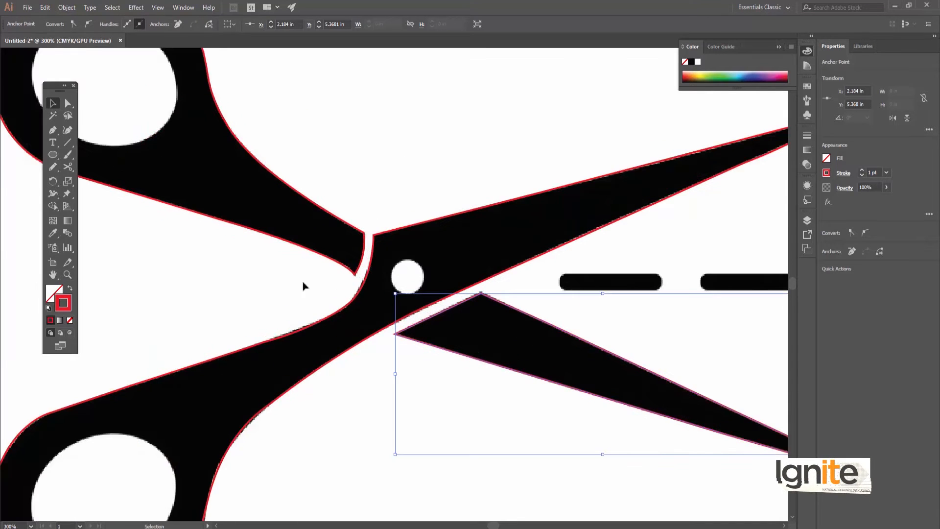
click(51, 157)
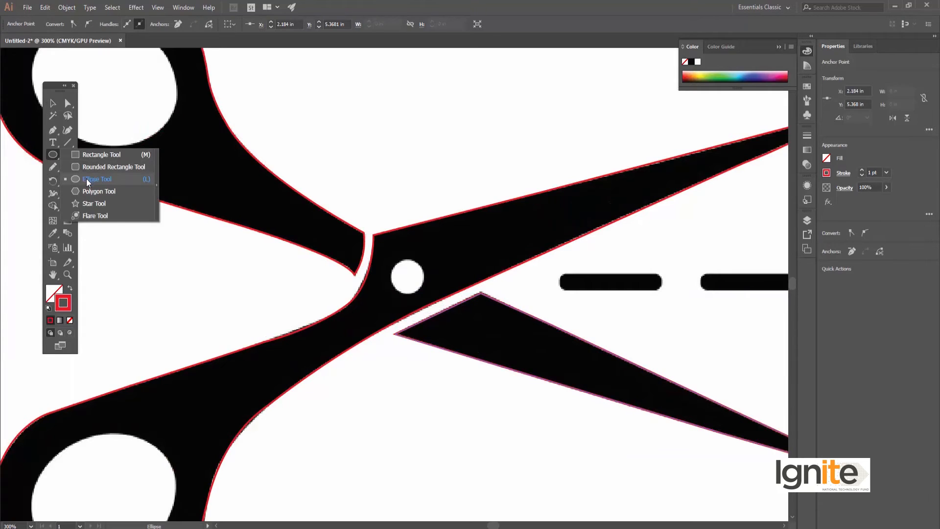
click(86, 178)
drag(394, 259, 391, 294)
key(v)
- Draw an ellipse about 1.43 by 1.20 in over the upper finger ring's inner hole
key(space)
drag(213, 184, 384, 280)
click(53, 155)
drag(52, 155, 98, 179)
drag(247, 186, 388, 312)
key(v)
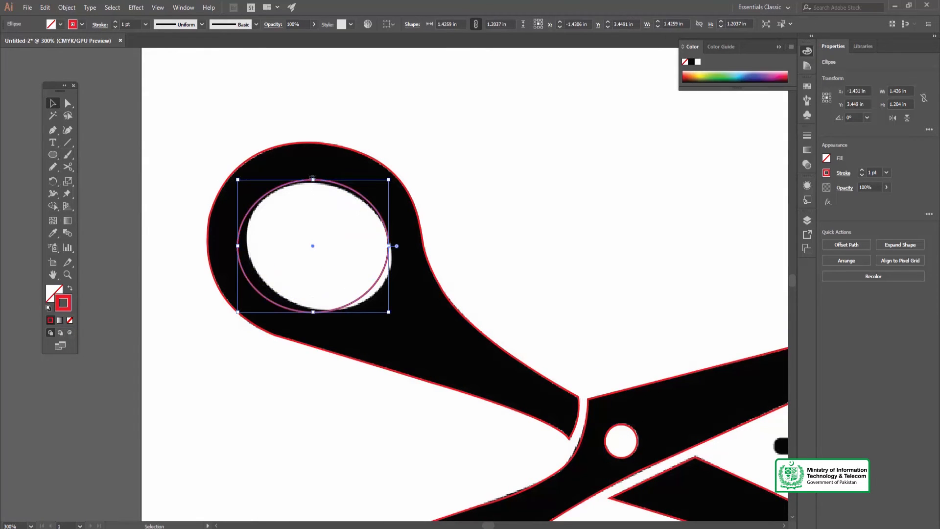
- Try to fit the ellipse to the upper finger hole by resizing it from its corners and sides, and delete it
drag(315, 182, 315, 184)
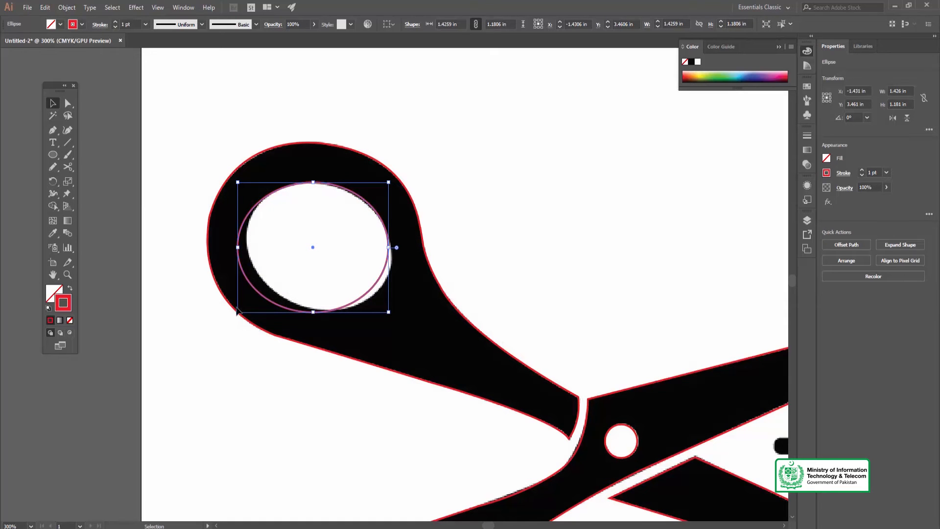
drag(238, 312, 246, 293)
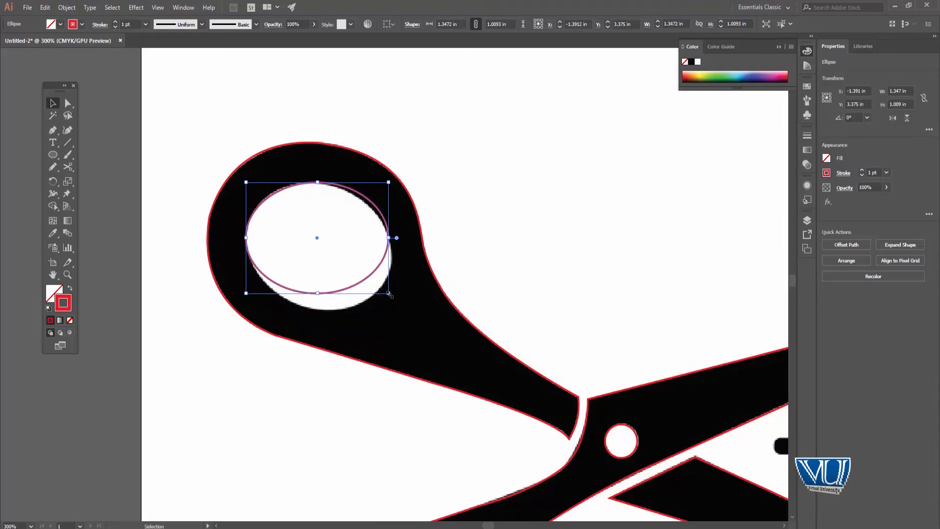
drag(389, 294, 394, 311)
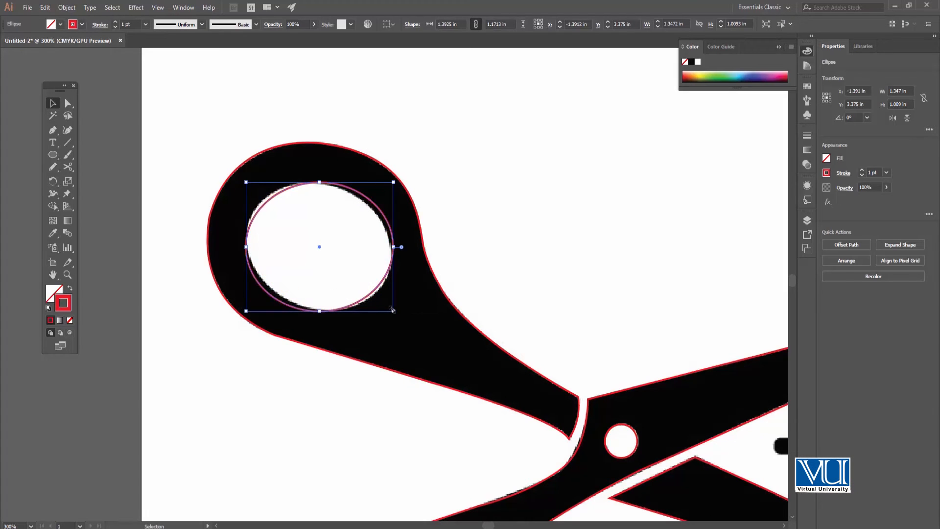
drag(394, 183, 391, 185)
drag(246, 184, 246, 178)
drag(390, 179, 387, 178)
drag(388, 244, 391, 245)
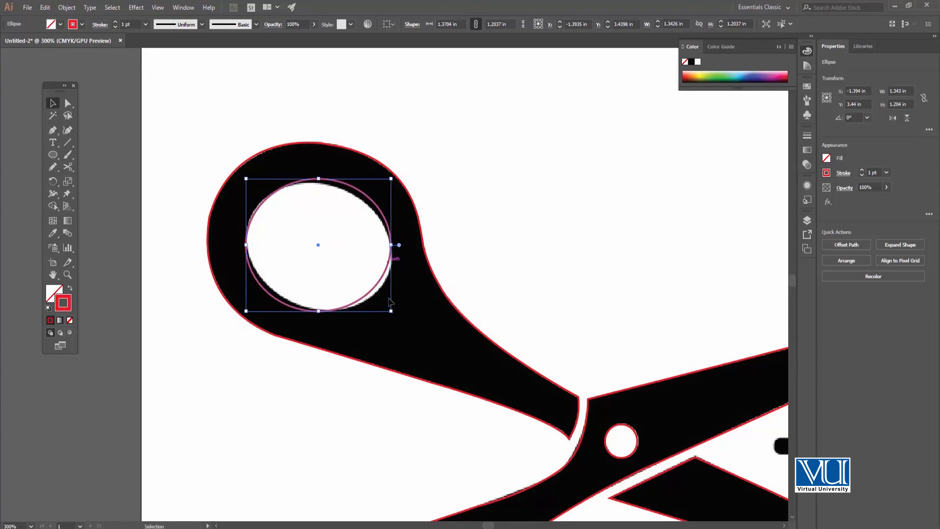
drag(391, 312, 393, 314)
ctrl+alt+click(365, 298)
ctrl+click(361, 299)
ctrl+click(398, 277)
drag(301, 323, 302, 315)
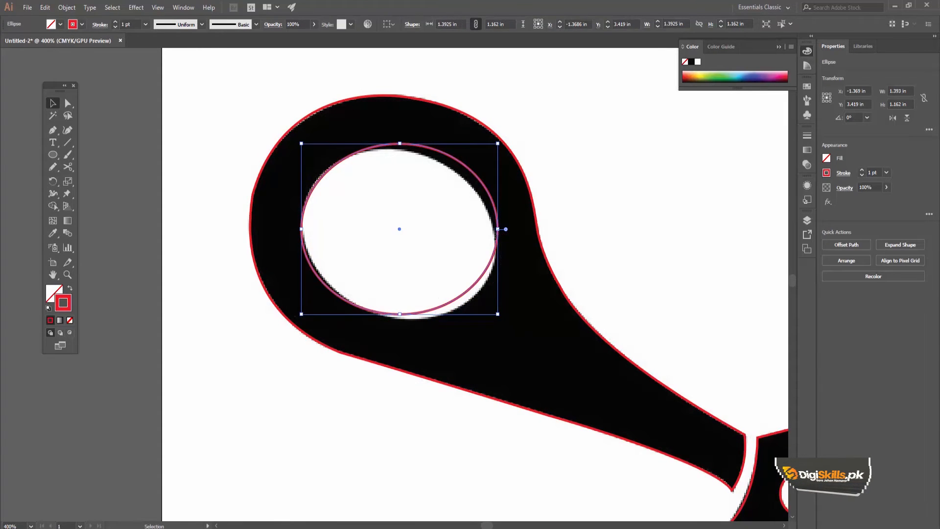
drag(498, 144, 495, 144)
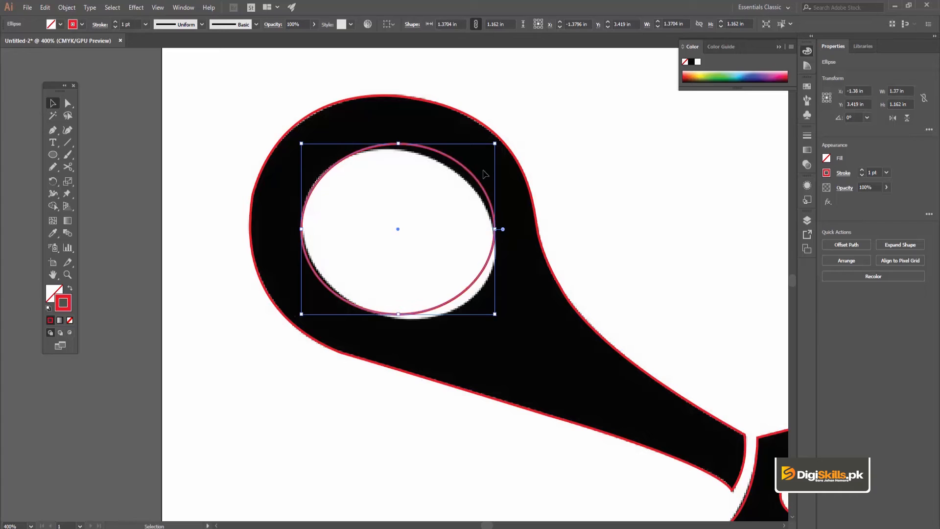
key(Delete)
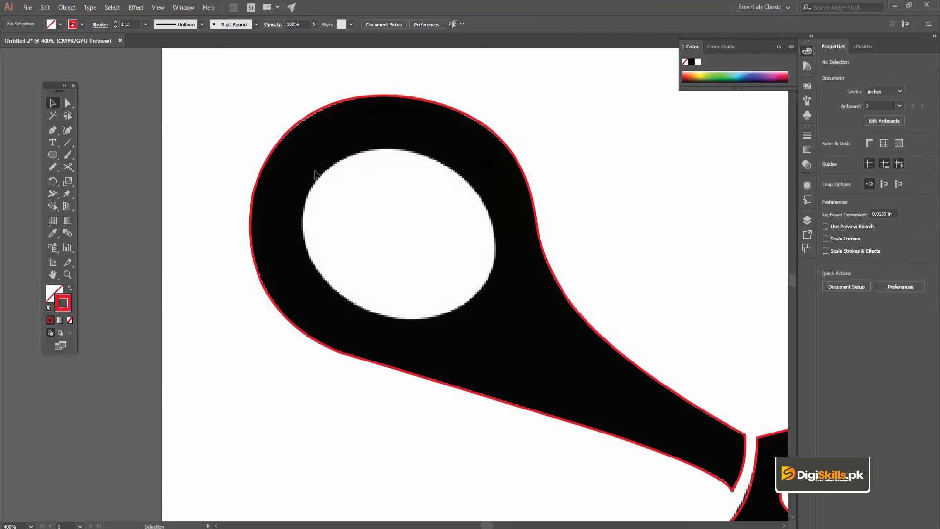
- Trace the upper finger ring's inner hole as a closed curved path with the Pen tool
key(p)
drag(319, 176, 532, 222)
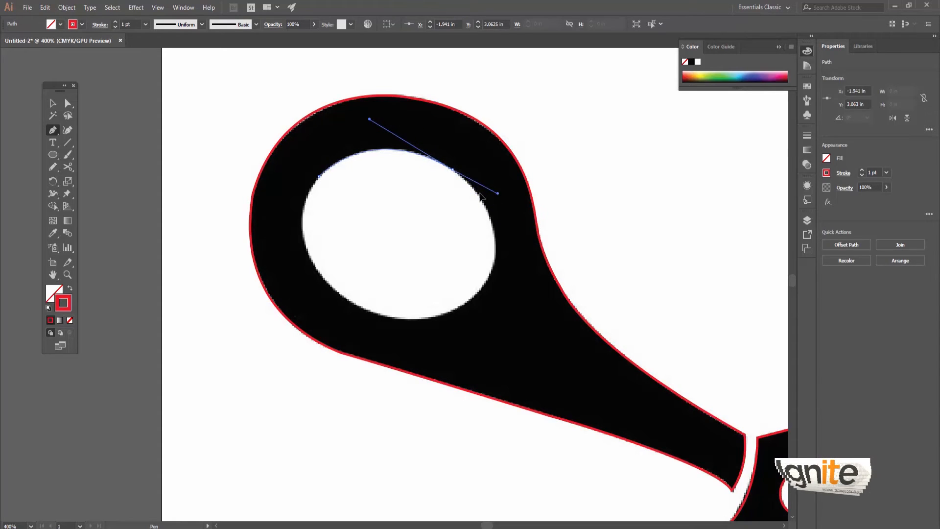
drag(478, 192, 495, 272)
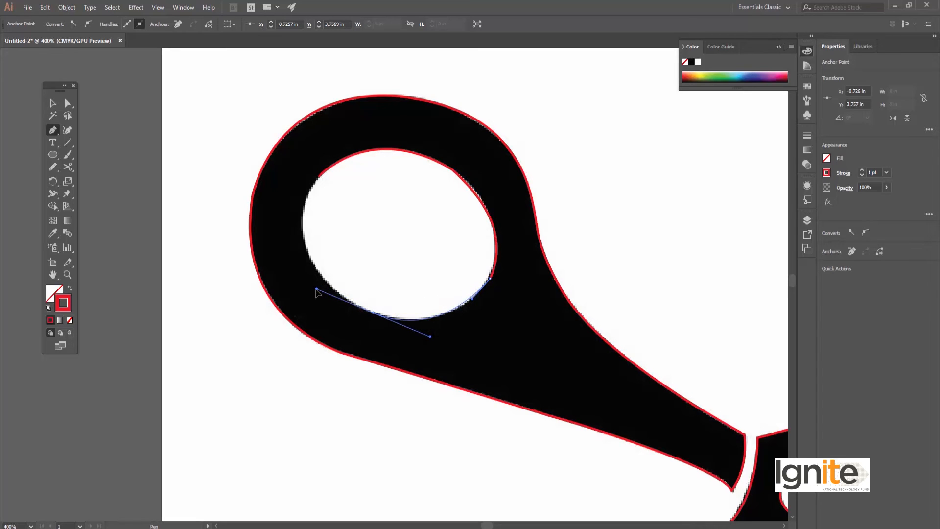
drag(327, 287, 347, 300)
key(space)
drag(354, 188, 411, 190)
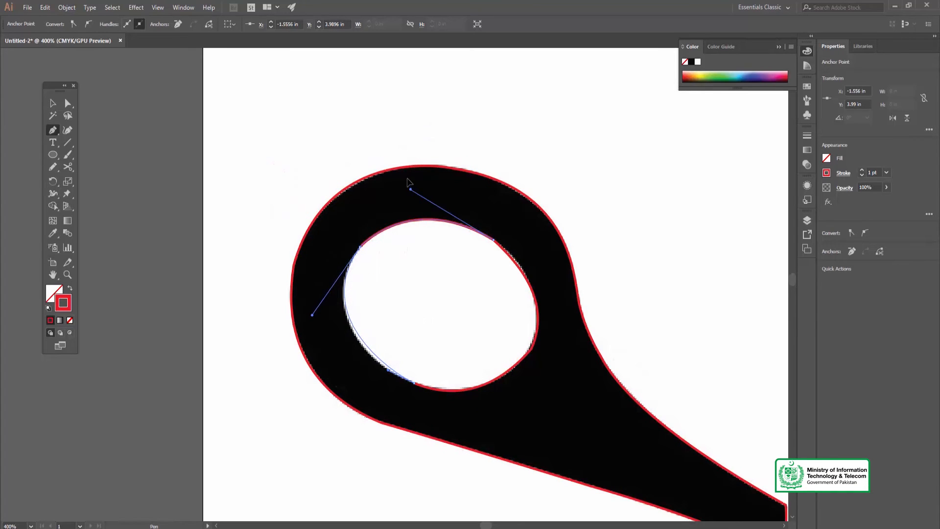
- Trace the lower finger ring's inner hole as a closed curved path with the Pen tool
ctrl+alt+click(412, 289)
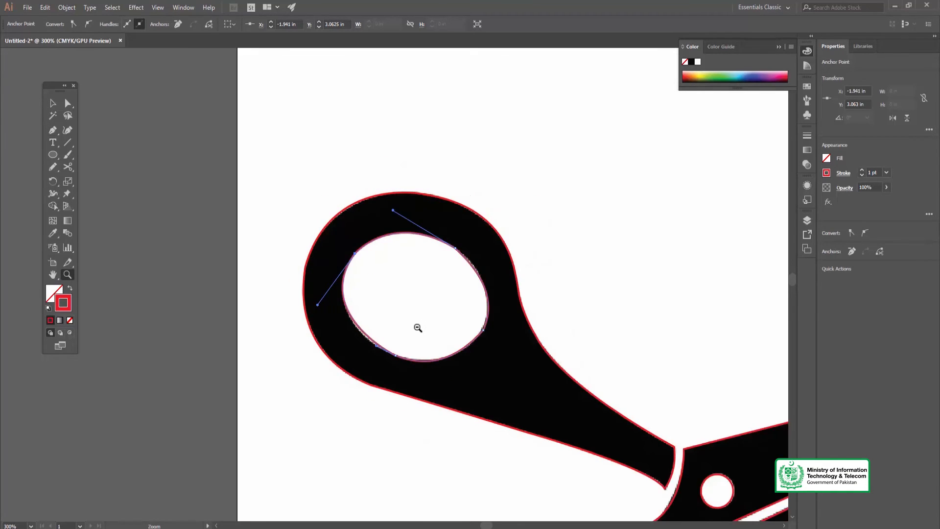
ctrl+alt+click(411, 329)
ctrl+alt+click(414, 334)
ctrl+alt+click(414, 334)
ctrl+click(389, 363)
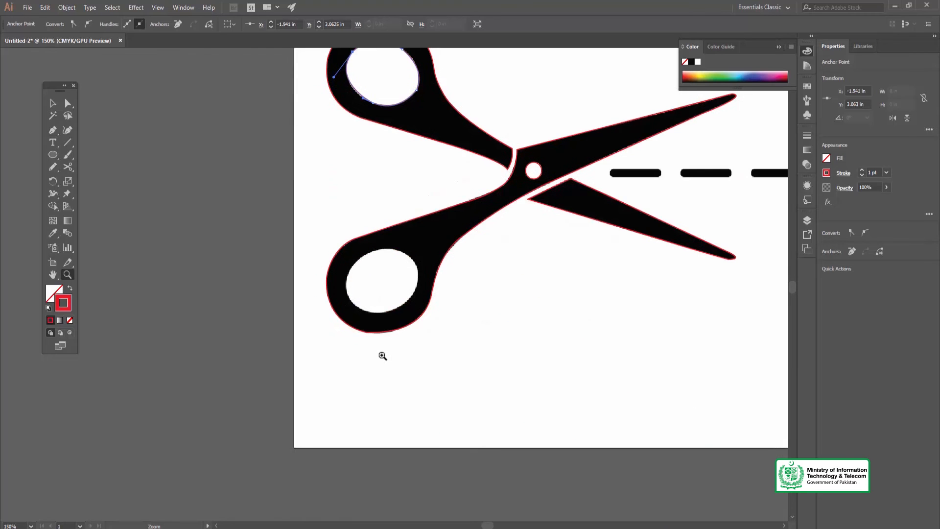
ctrl+click(385, 280)
ctrl+click(403, 280)
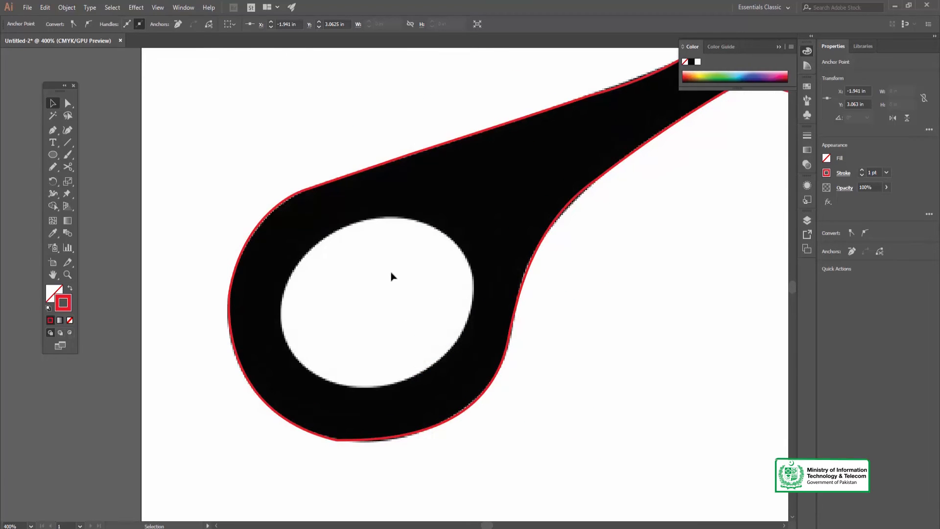
key(p)
click(361, 220)
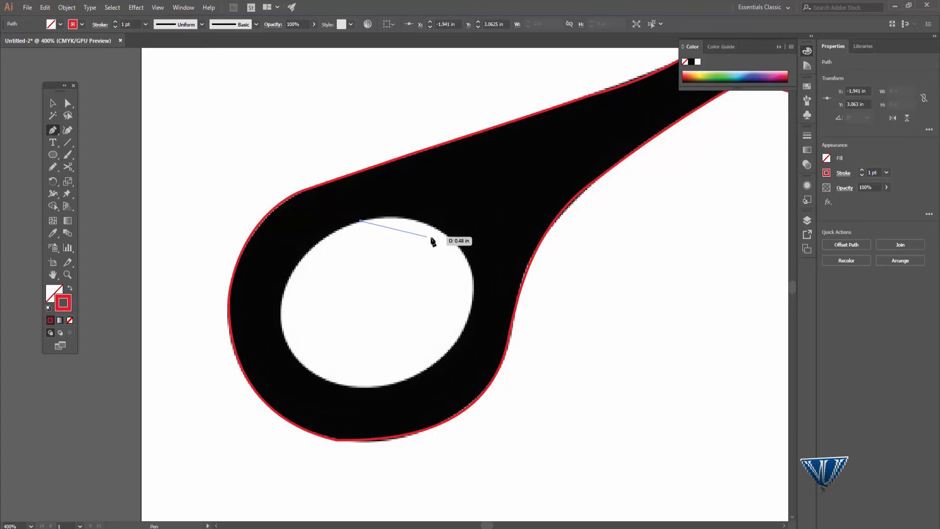
drag(456, 245, 464, 337)
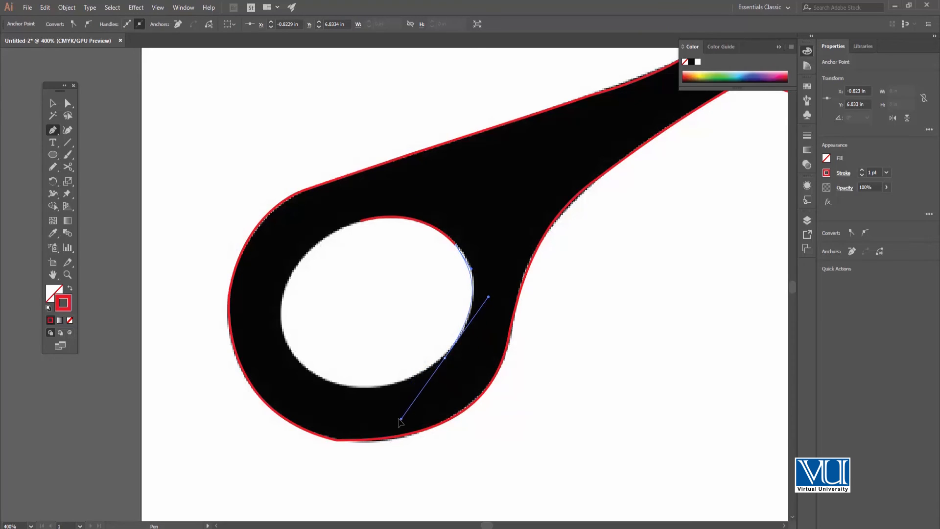
drag(288, 343, 281, 317)
drag(361, 221, 455, 198)
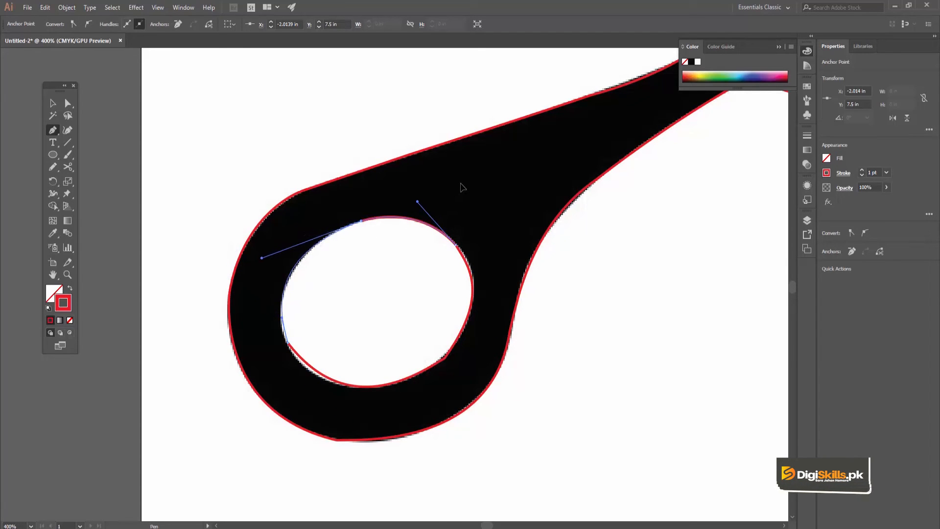
- Trace the outline of the first dash in the cut line, nearest the scissors, with the Pen tool
key(ctrl+space)
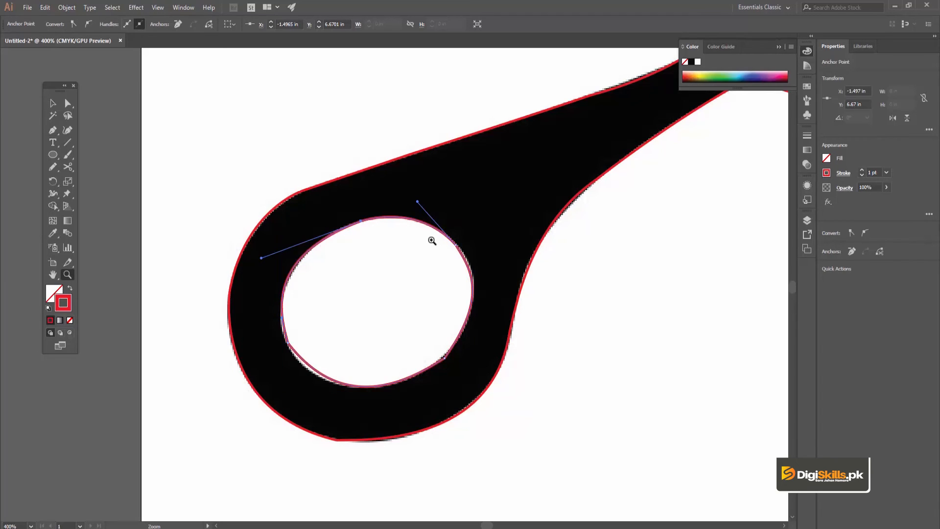
ctrl+alt+click(437, 240)
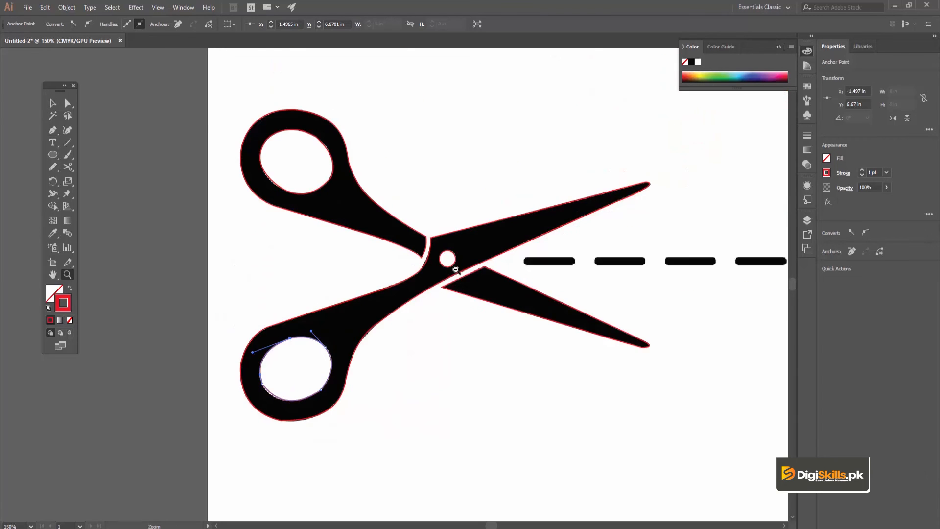
ctrl+alt+click(455, 269)
ctrl+click(486, 287)
ctrl+click(472, 274)
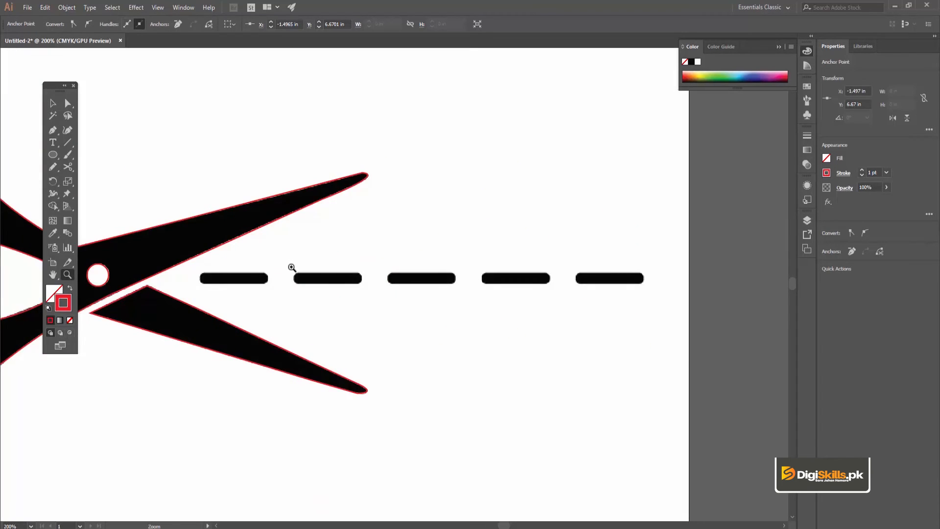
click(261, 288)
click(350, 287)
click(367, 279)
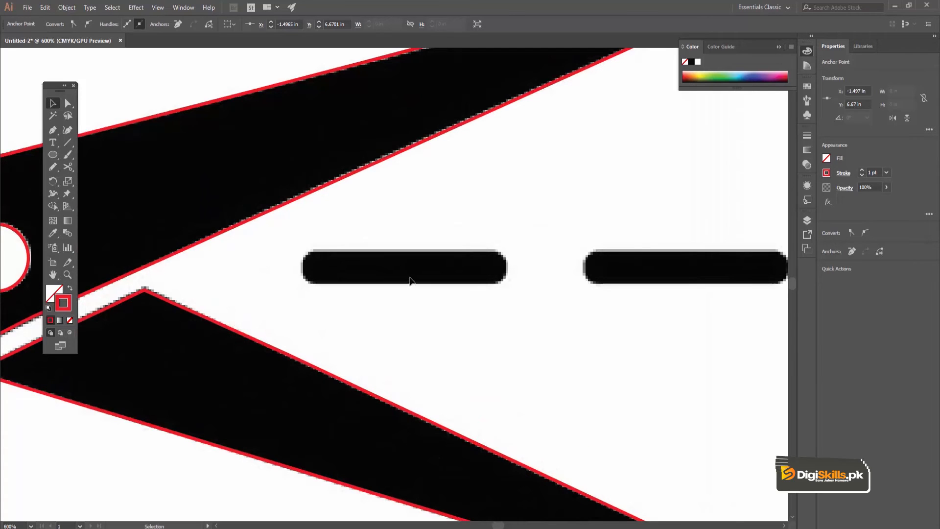
key(p)
click(315, 250)
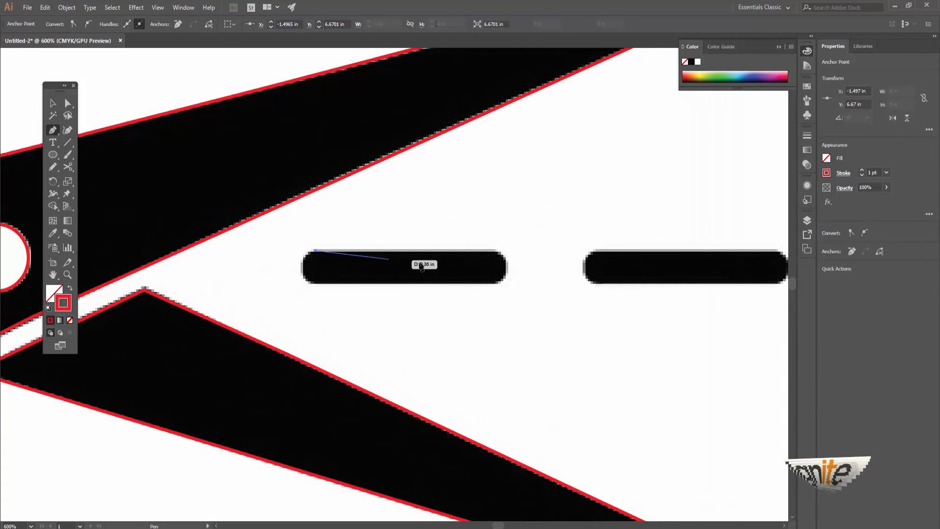
click(495, 250)
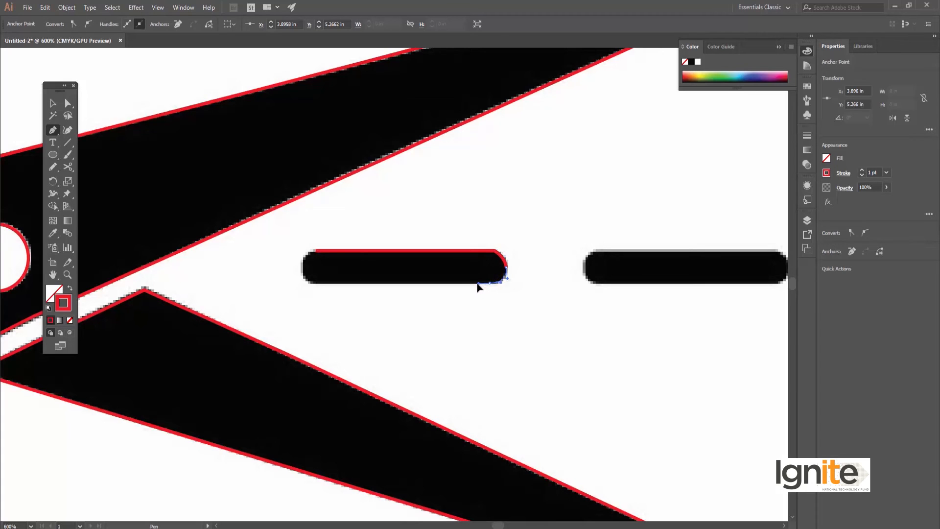
click(311, 283)
click(300, 271)
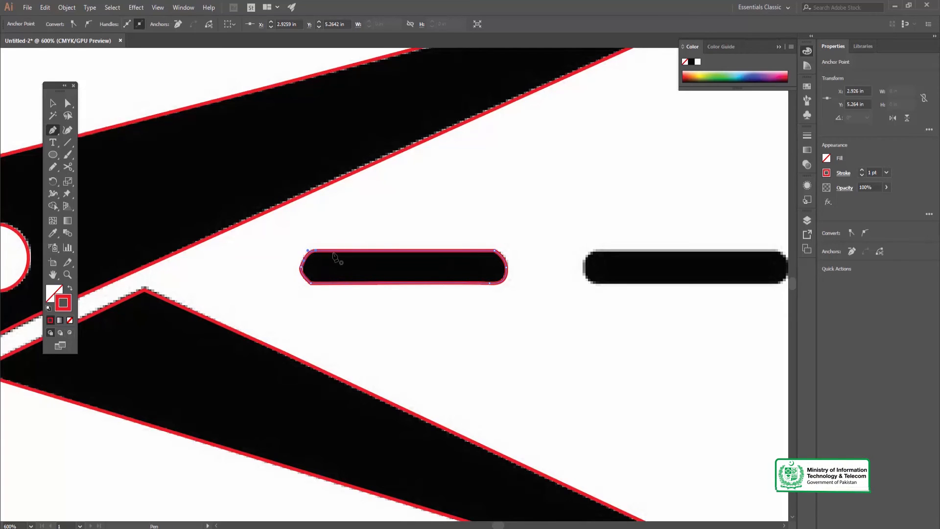
- Redraw the first dash's rounded left end more precisely and close its path
key(z)
click(310, 283)
click(394, 274)
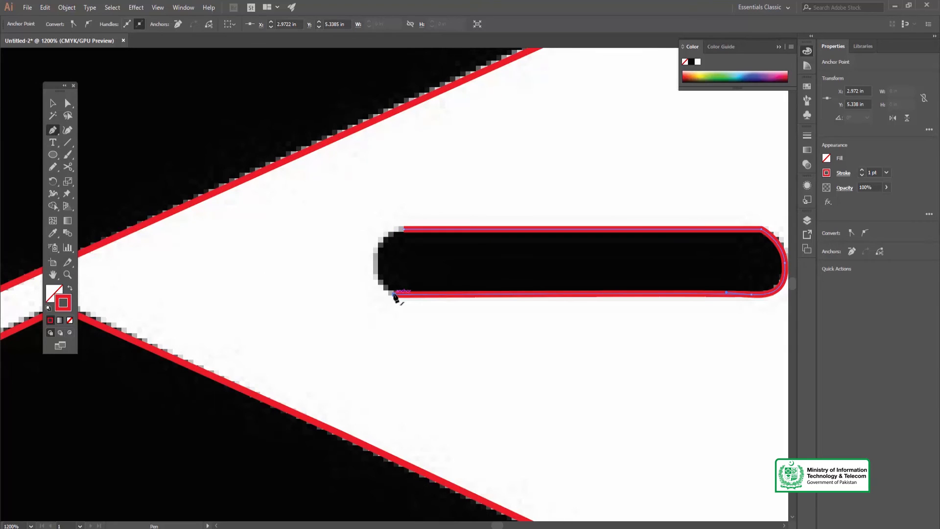
drag(375, 271, 430, 232)
- Duplicate the traced dash outline horizontally along the cut line so that copies cover the other four dashes
key(z)
alt+click(430, 251)
alt+click(427, 254)
alt+click(422, 259)
alt+click(399, 277)
click(391, 293)
click(384, 310)
drag(383, 309, 520, 318)
scroll(425, 256, right, 5)
drag(248, 309, 680, 313)
- Select all traced scissors and dash paths and fill them with black
key(z)
alt+click(319, 277)
alt+click(315, 269)
alt+click(312, 269)
alt+click(279, 310)
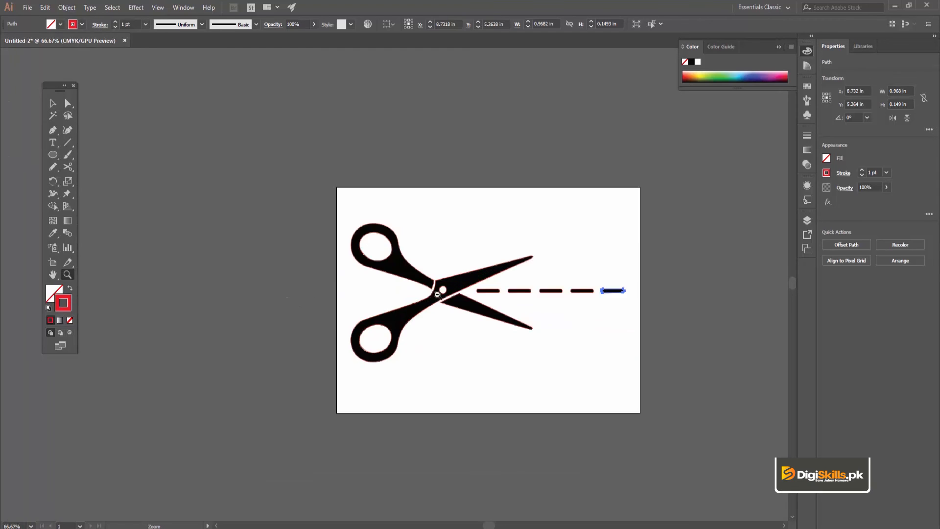
click(437, 294)
key(v)
drag(456, 200, 418, 206)
click(212, 182)
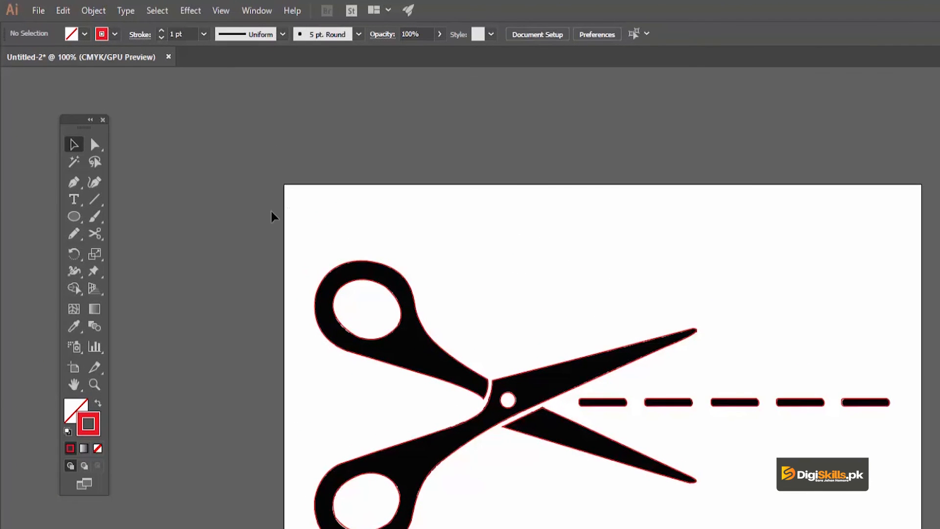
key(ctrl+a)
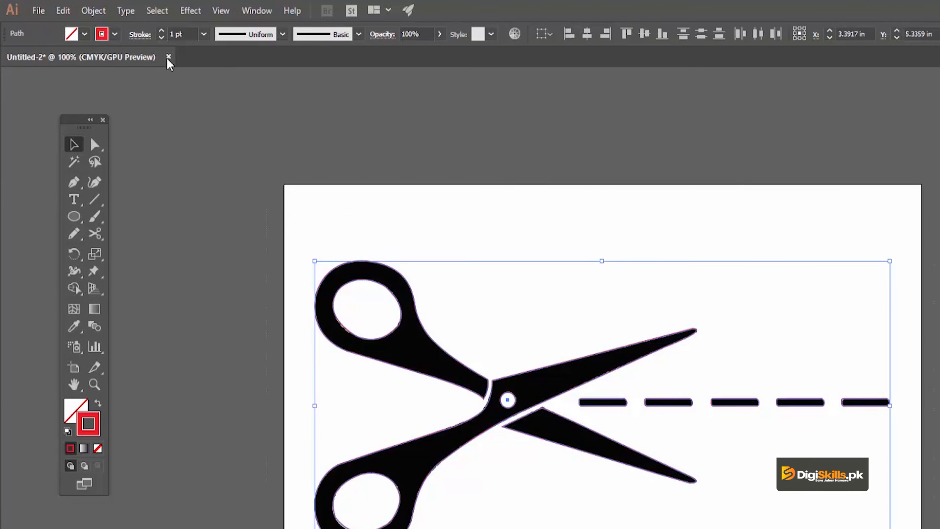
click(84, 34)
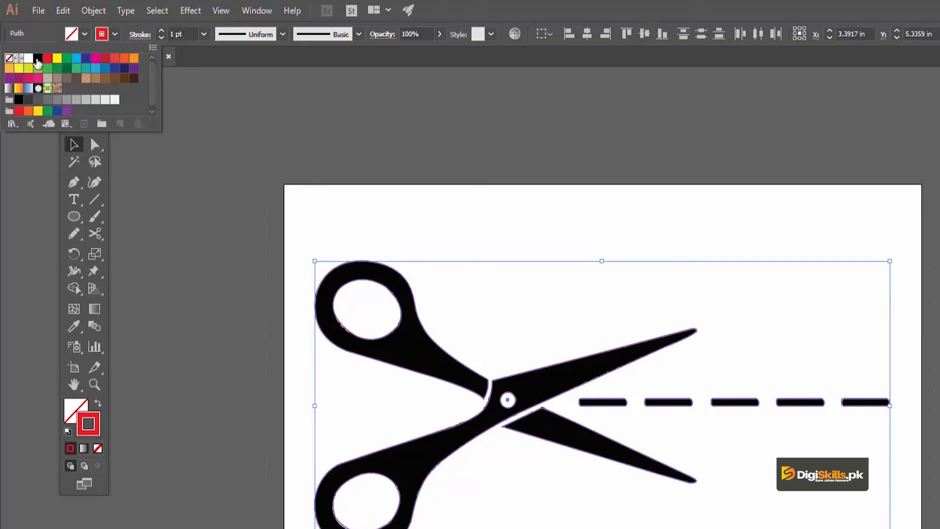
click(38, 58)
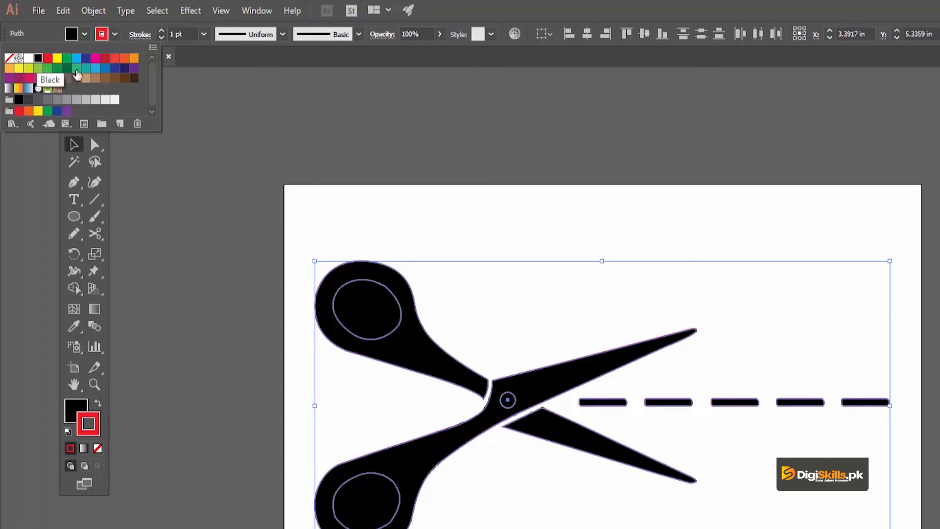
click(351, 122)
click(550, 225)
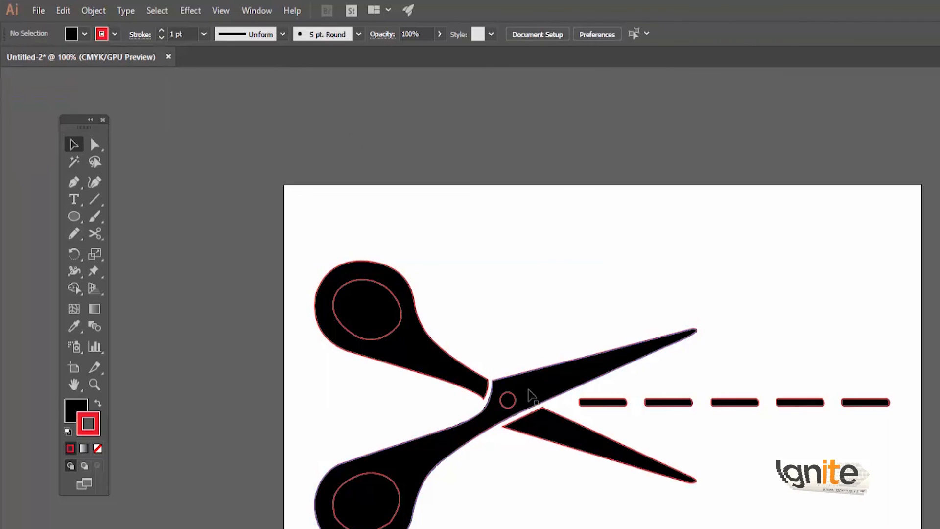
- Select the pivot circle and both finger-hole paths together and fill them with white
click(508, 400)
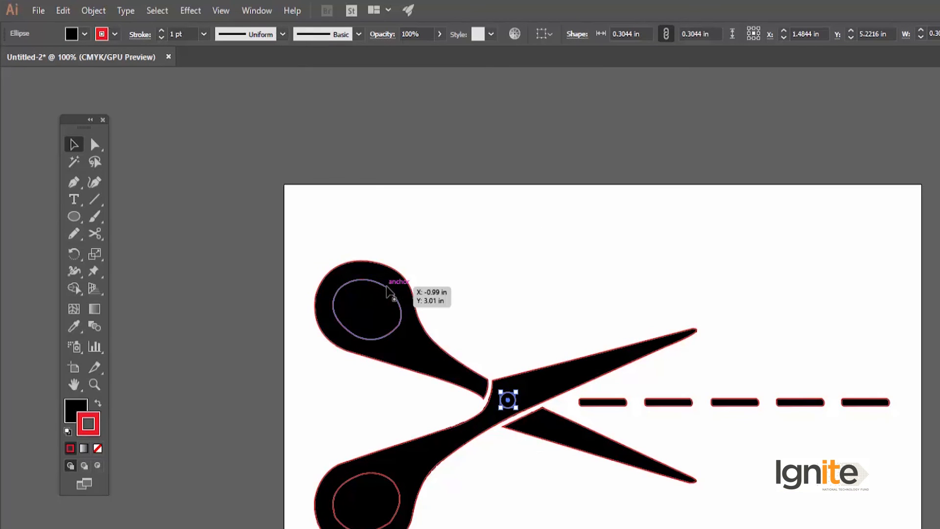
shift+click(390, 290)
shift+click(381, 475)
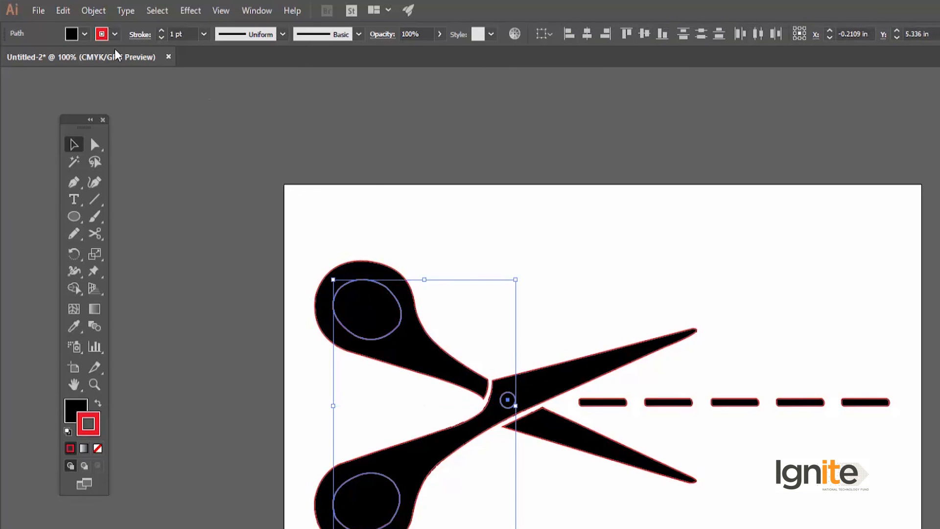
click(84, 34)
click(29, 58)
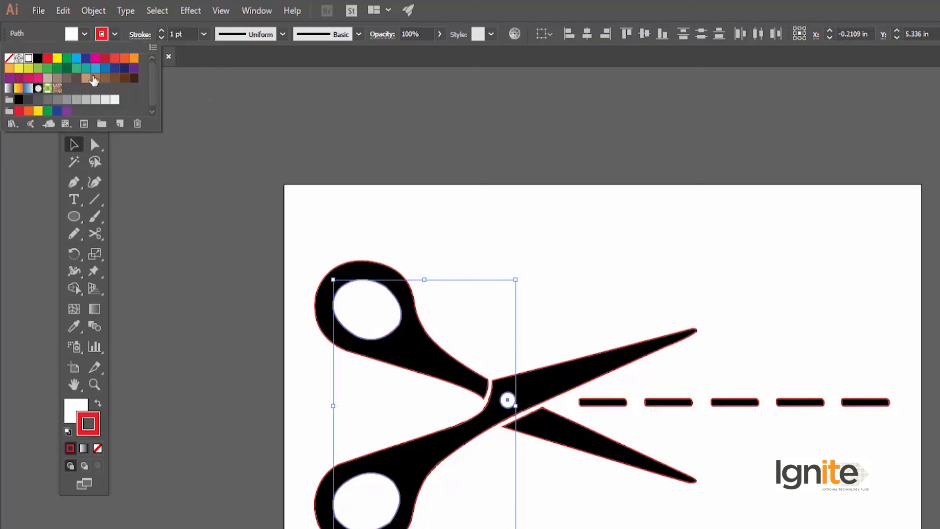
click(304, 135)
click(303, 135)
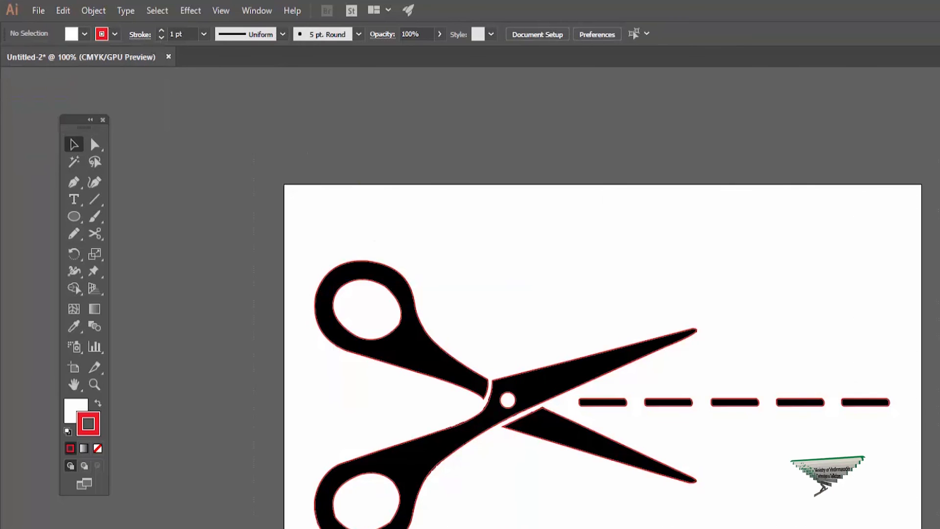
- Select all the paths and set their stroke to None
key(ctrl+a)
click(116, 35)
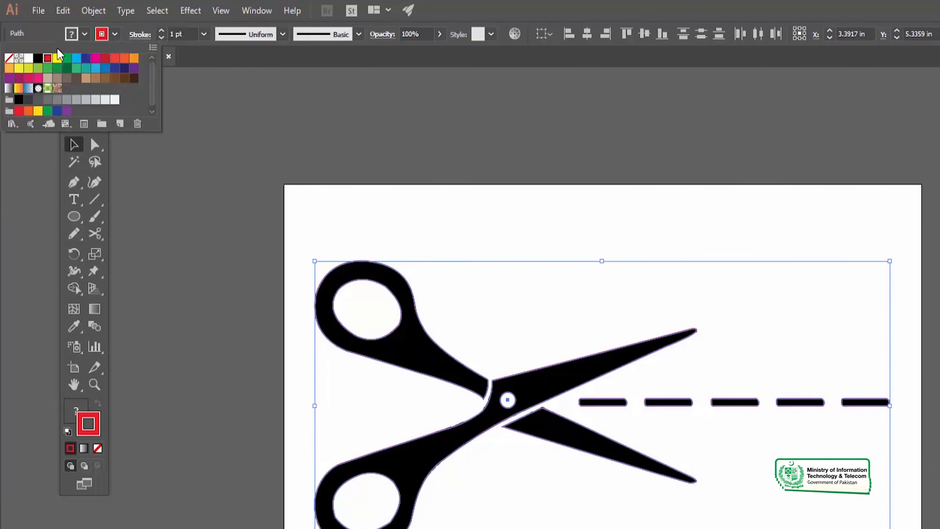
click(9, 58)
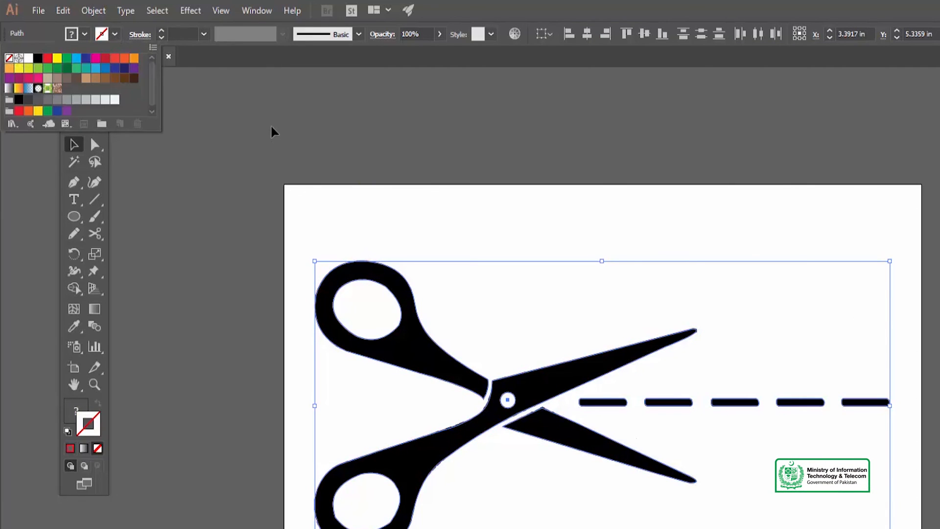
click(272, 120)
click(291, 113)
key(z)
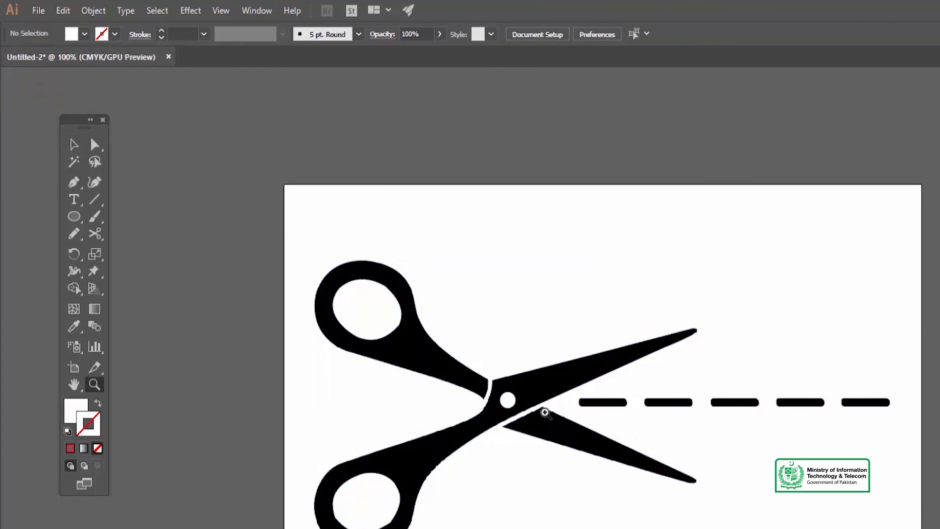
click(546, 413)
alt+click(528, 310)
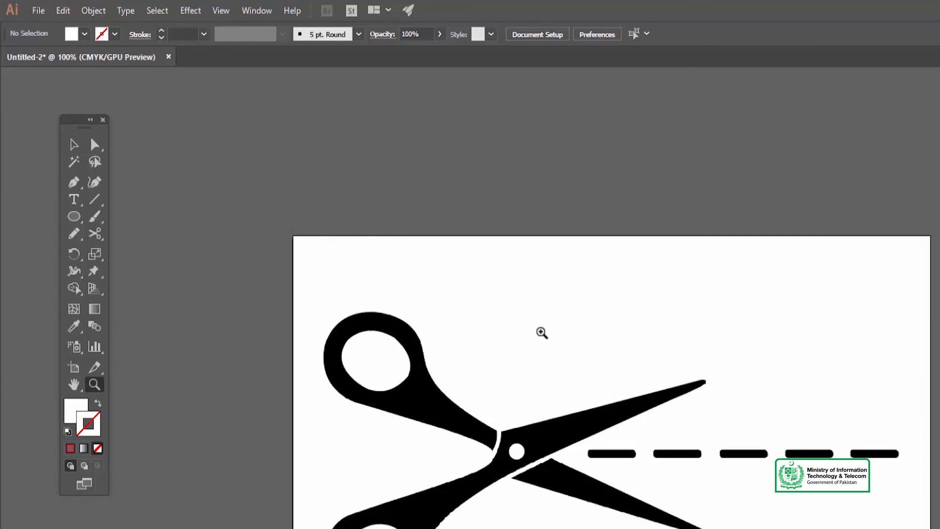
- Unlock all locked objects in the document to free the original scissors image
key(v)
click(94, 10)
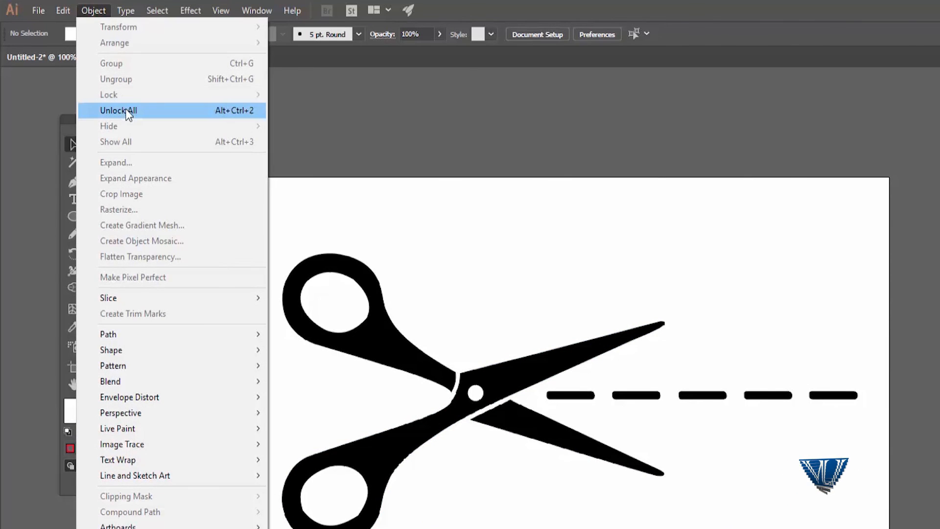
click(122, 110)
click(328, 128)
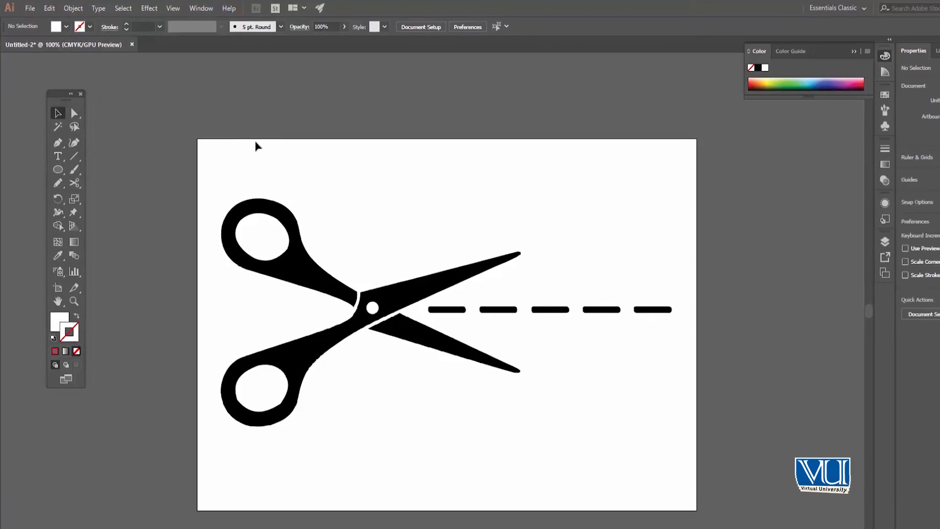
- Move the original linked scissors image off the artboard to its right and delete it
drag(257, 146, 776, 207)
drag(708, 189, 708, 189)
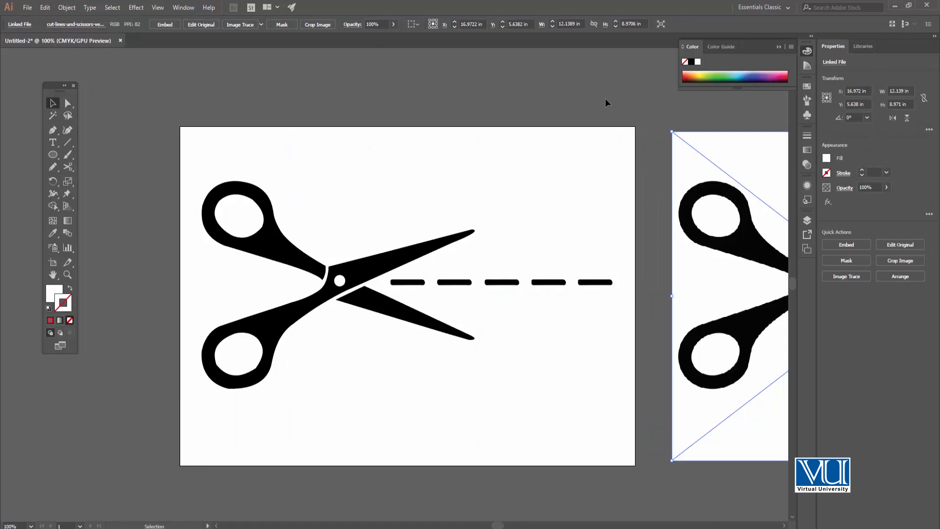
key(Delete)
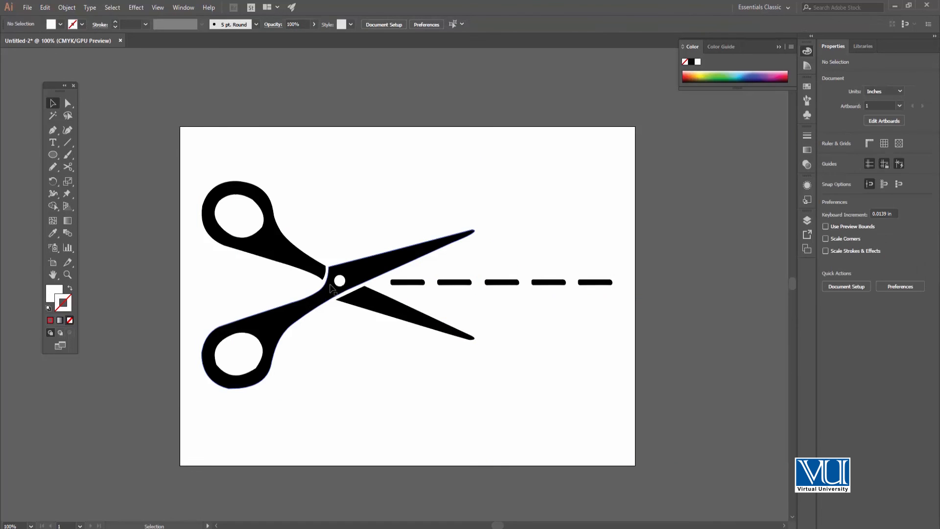